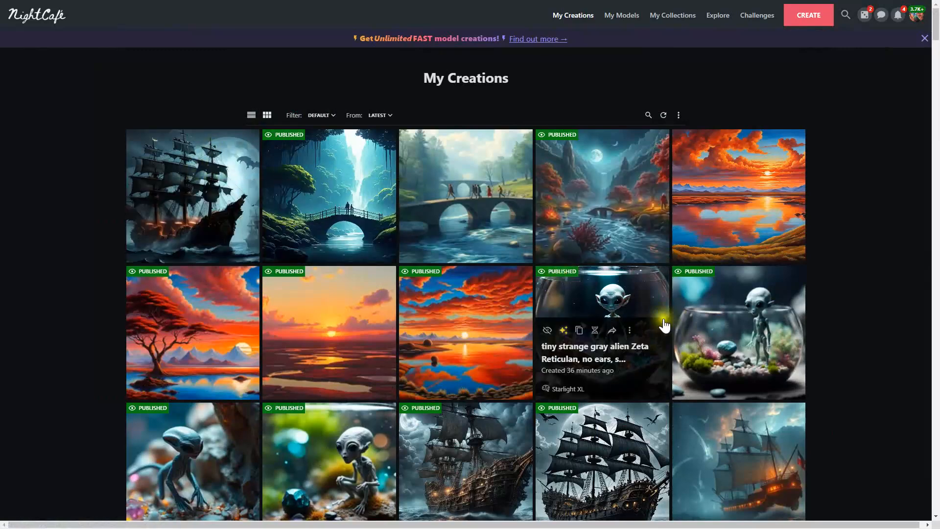
Open the orange alien-planet sunset with reflective pools from My Creations and evolve it in the creator
scroll(663, 308, down, 2)
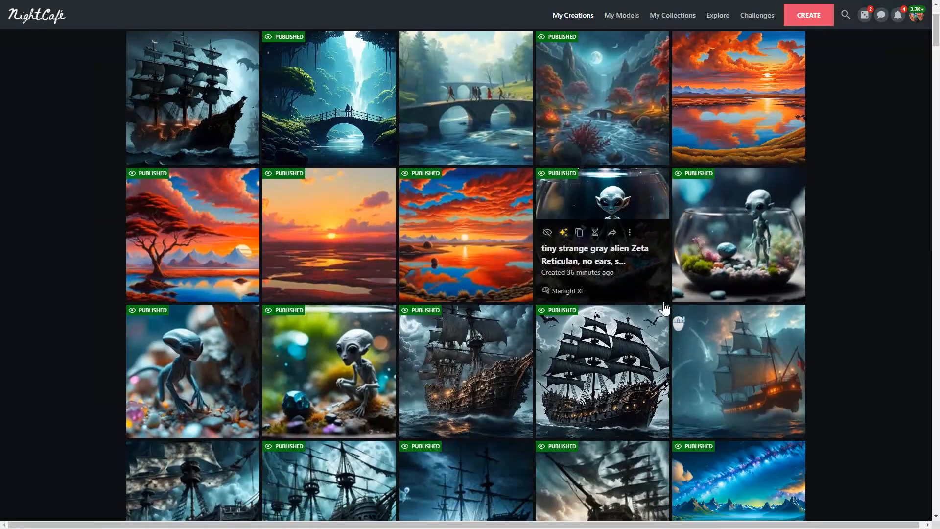
click(346, 211)
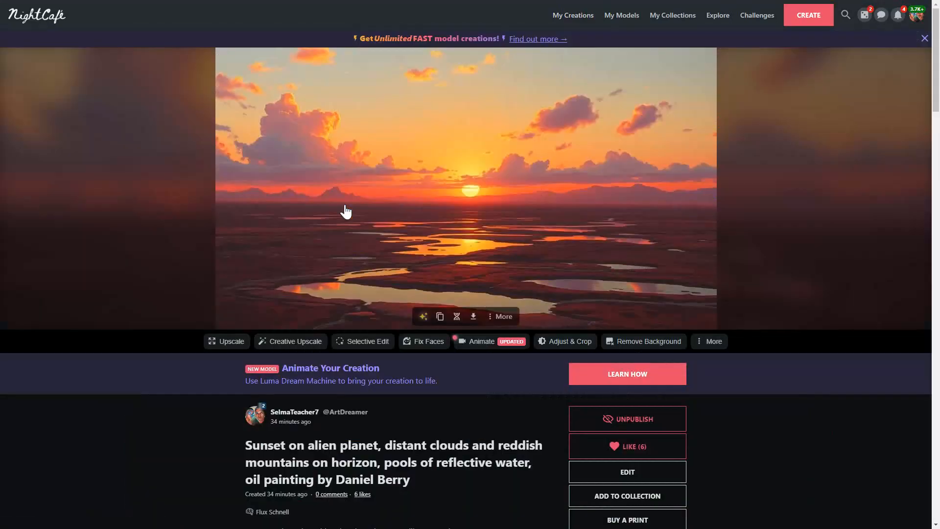
click(457, 318)
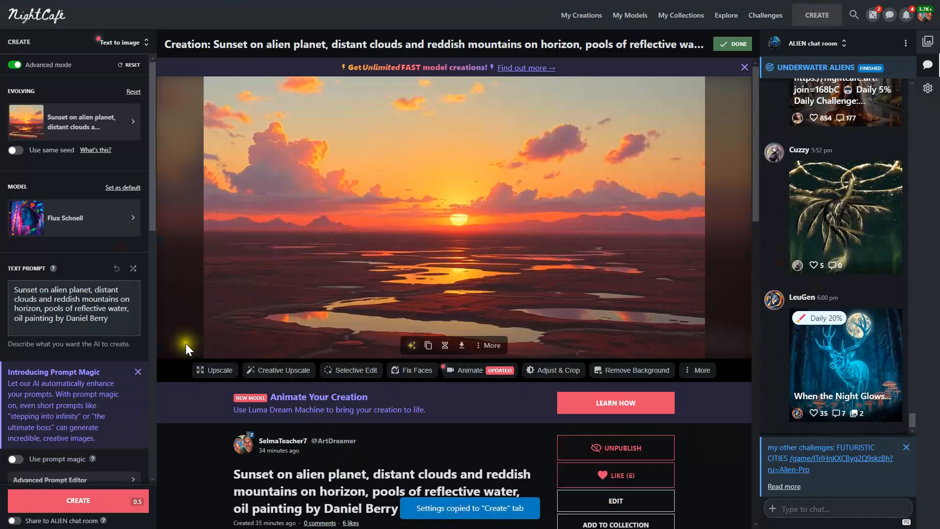
Remove the start image from the alien-planet sunset's creation settings so only the text prompt is used
scroll(154, 221, down, 5)
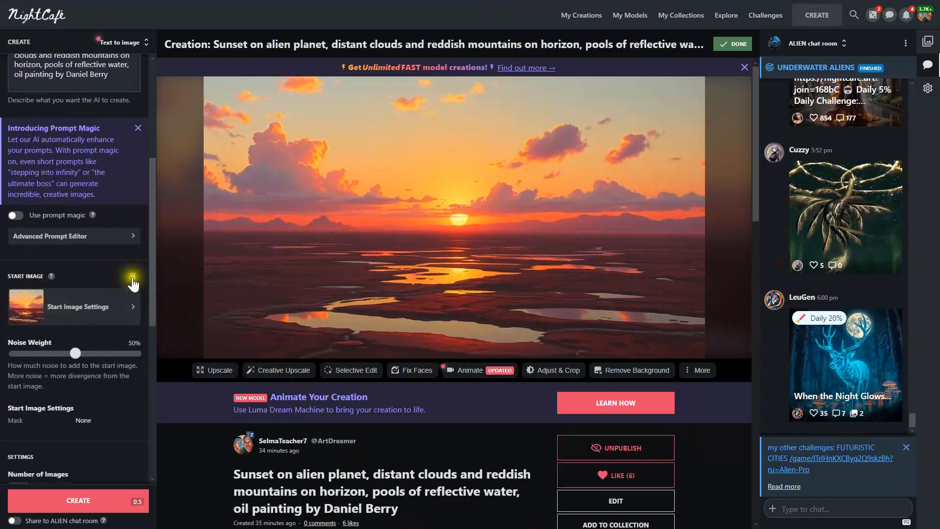
click(133, 278)
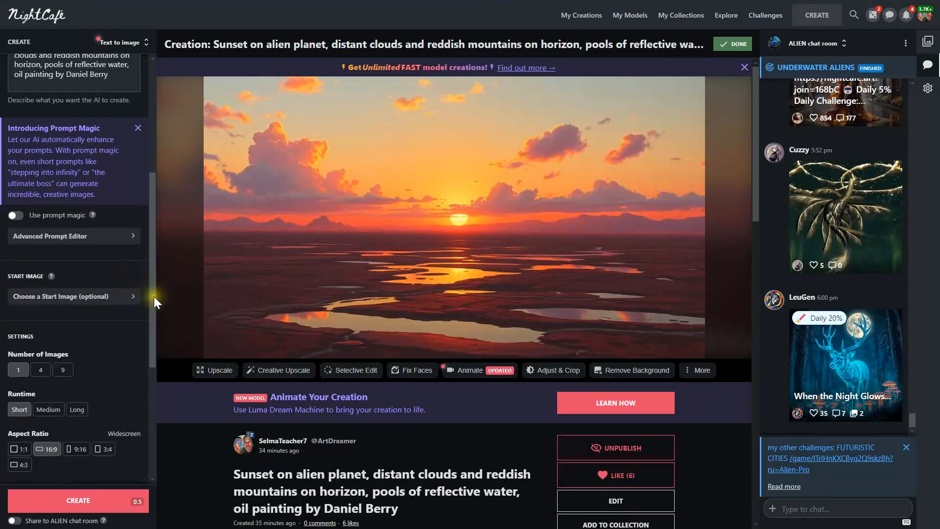
drag(154, 296, 43, 180)
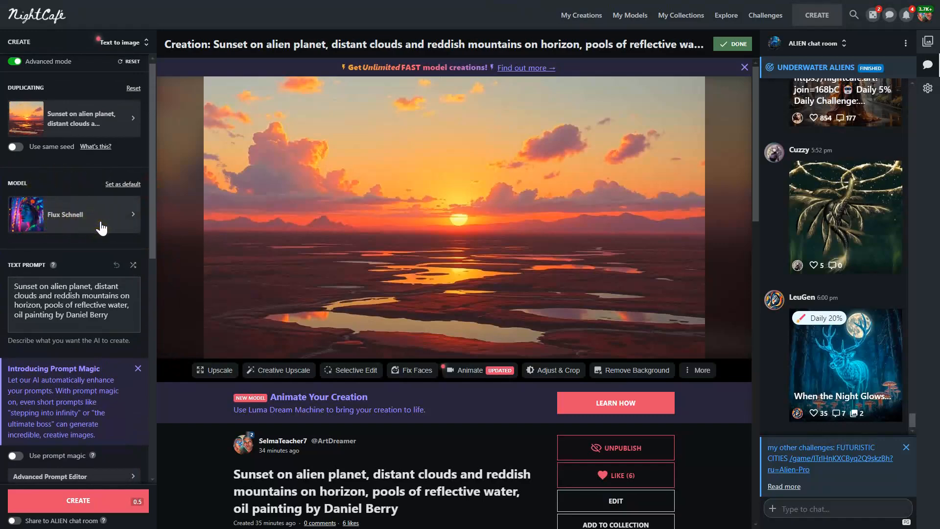
Select Dreamshaper XL Lightning from all checkpoint models and generate the alien-planet sunset image with the same prompt
click(66, 223)
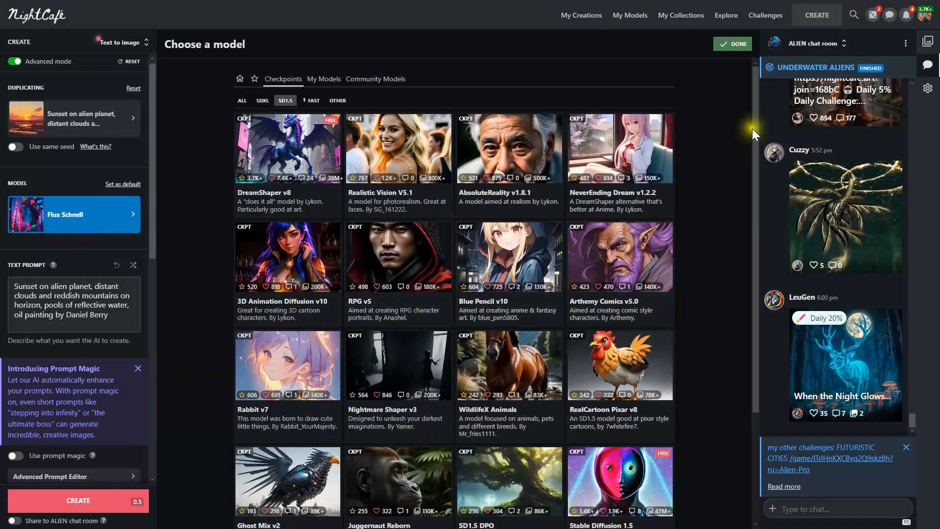
drag(754, 128, 756, 134)
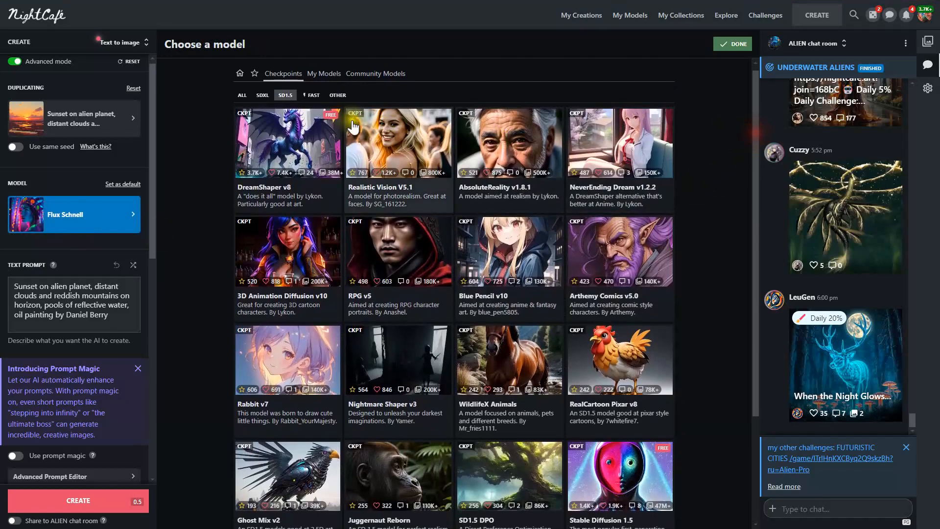
click(243, 96)
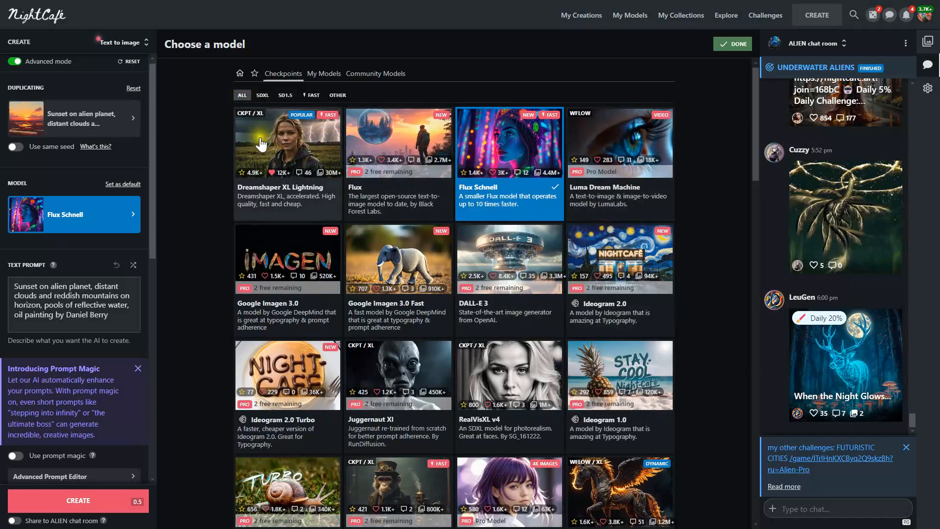
click(271, 173)
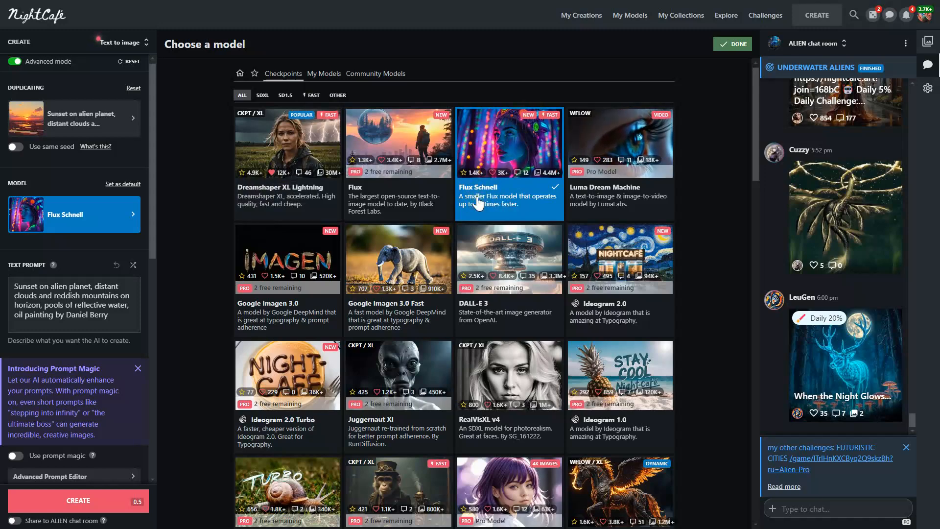
click(299, 152)
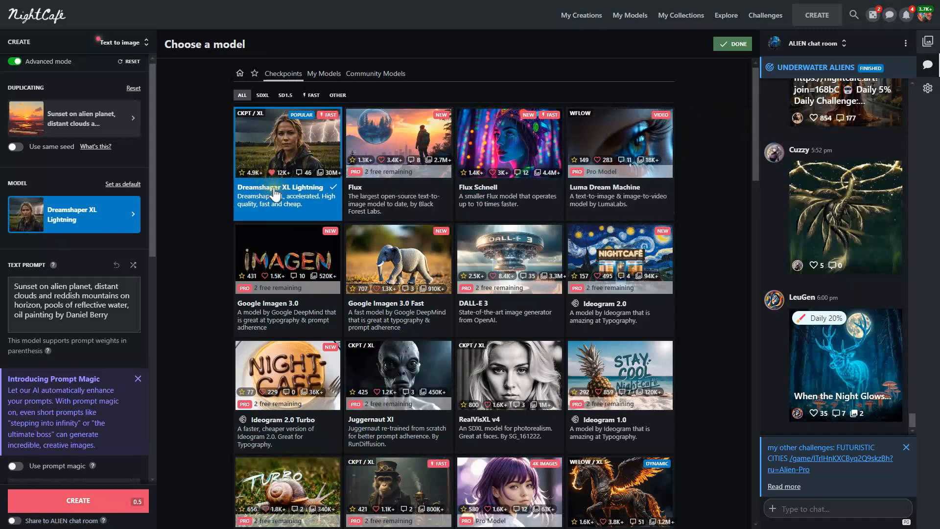
click(93, 505)
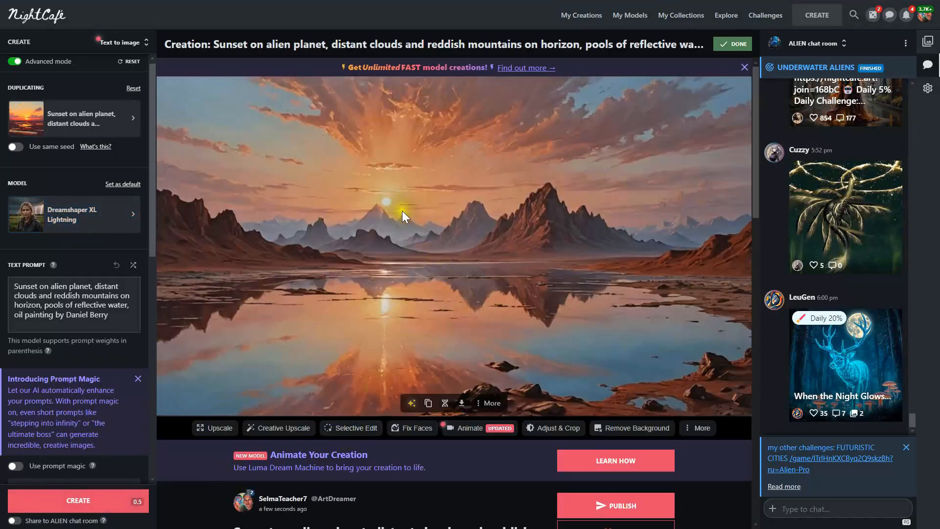
Download the Dreamshaper XL Lightning sunset image without artist overlay into the nightcafe2 folder
click(402, 211)
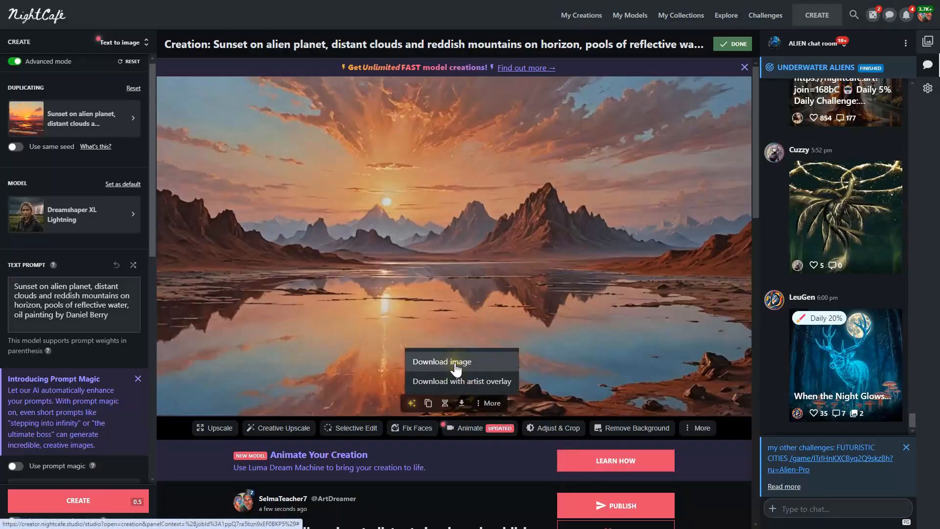
click(456, 365)
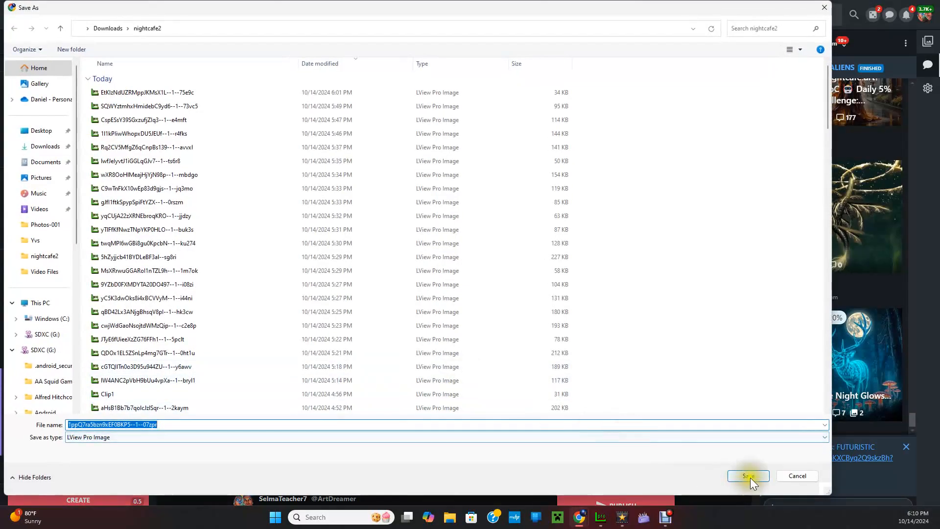
click(751, 477)
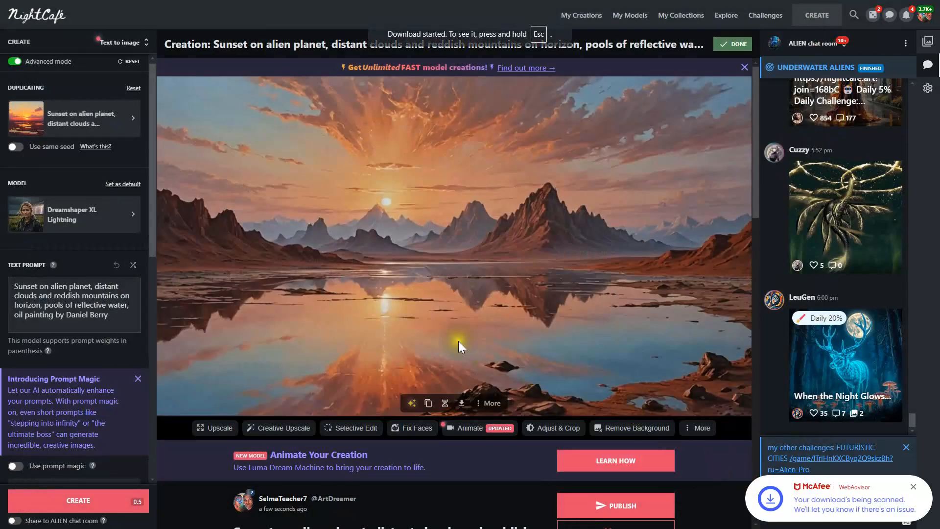
Switch the model to Google Imagen 3.0 Fast and generate the alien-planet sunset again
click(87, 220)
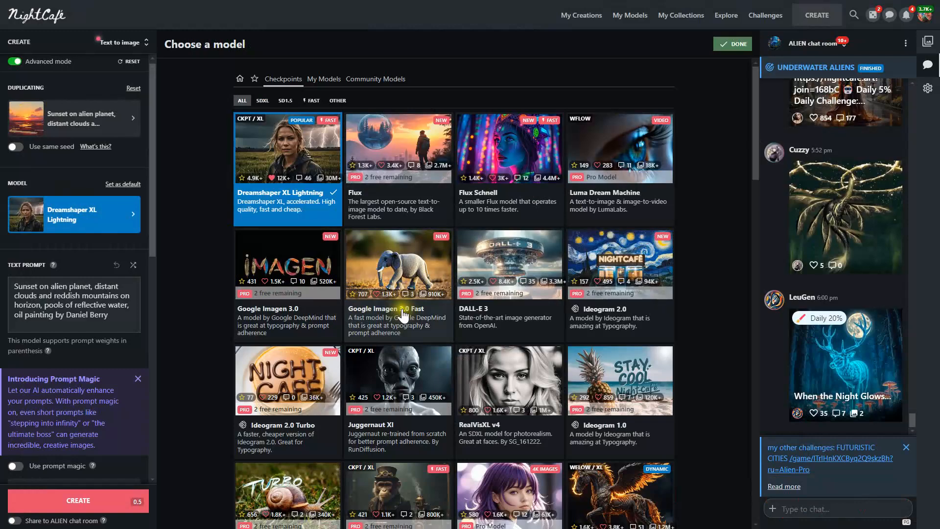
click(399, 271)
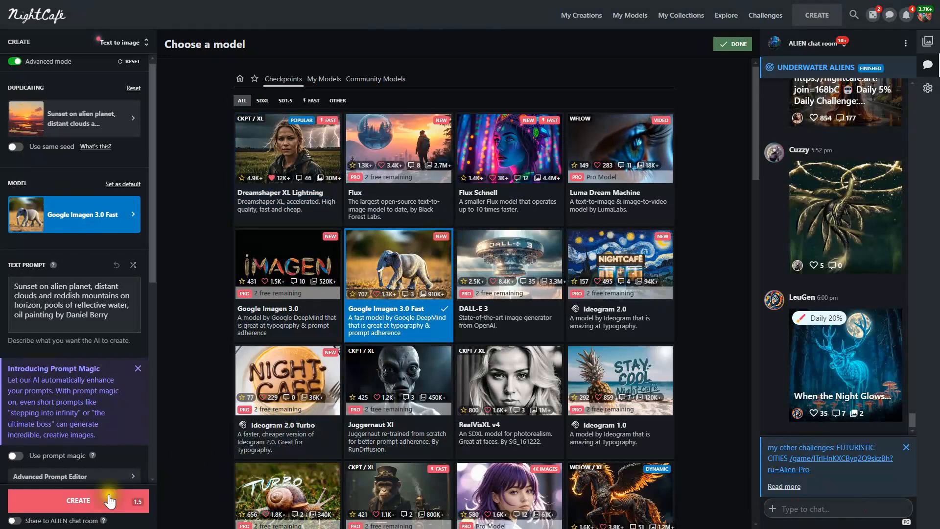
click(80, 509)
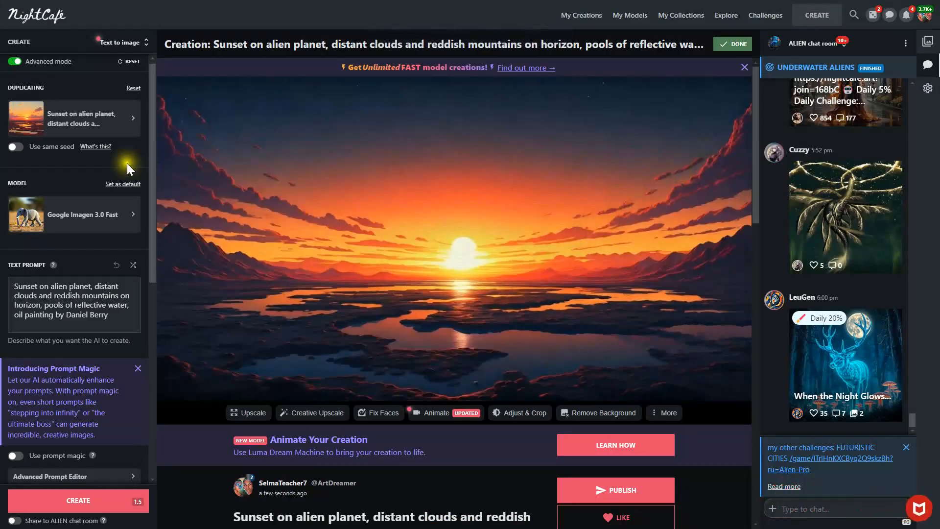
Open the black-and-white ink drawing of the woman in a hat and sun dress from My Creations and evolve it
click(582, 20)
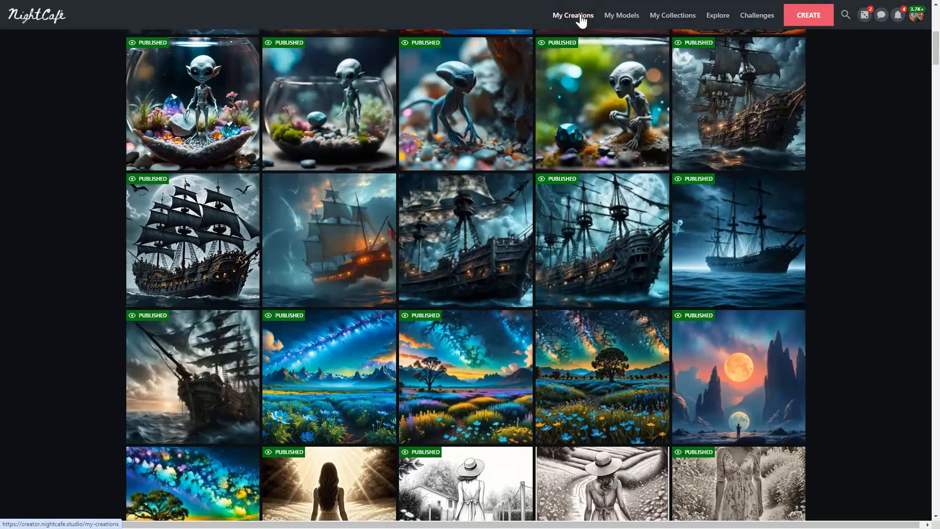
scroll(592, 272, down, 5)
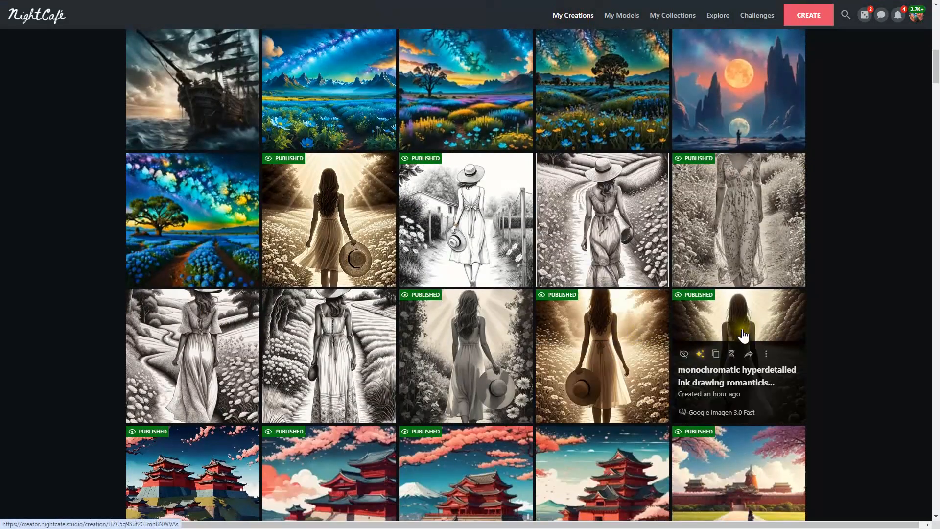
click(365, 334)
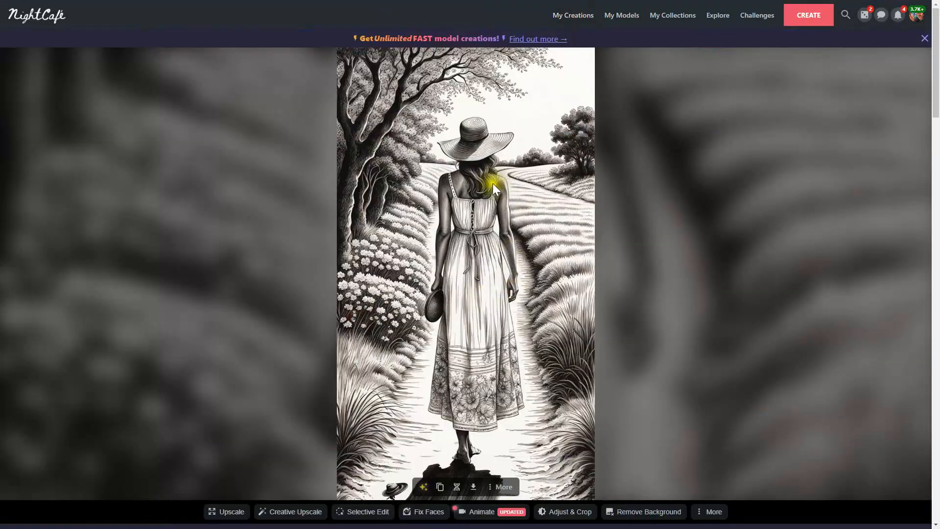
click(457, 489)
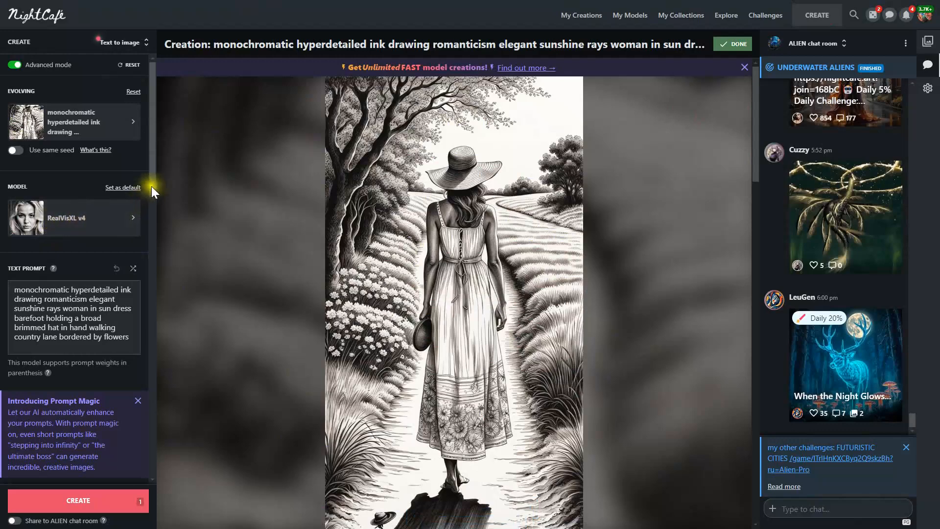
Remove the start image from the ink drawing's creation settings
drag(153, 160, 158, 229)
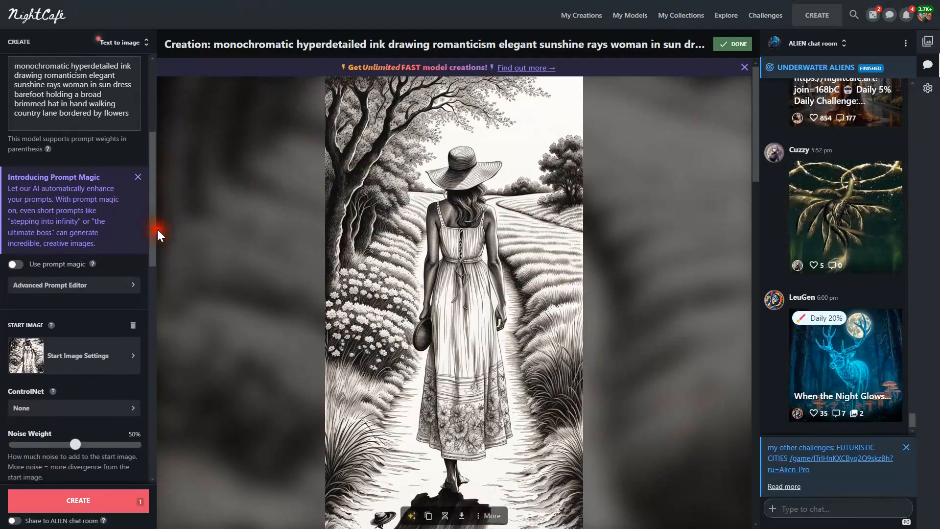
click(133, 325)
drag(150, 287, 153, 187)
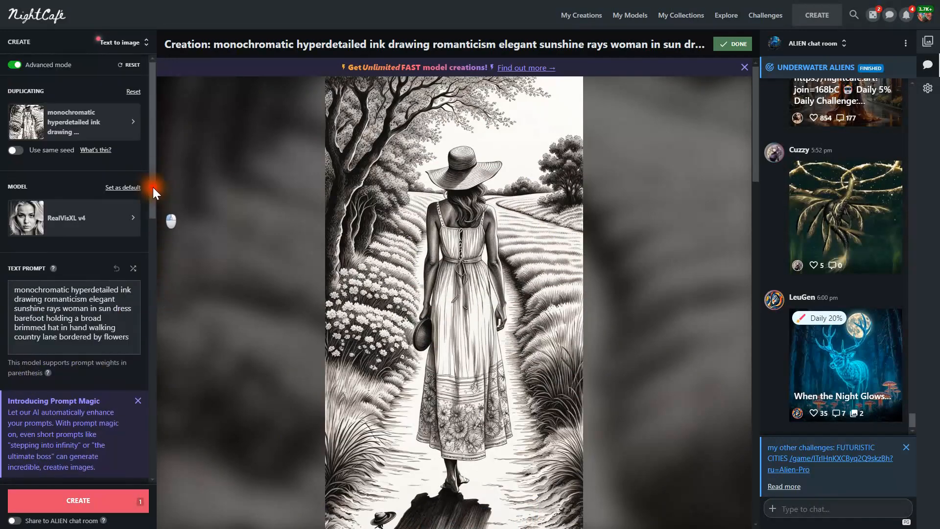
Change the model to Flux Schnell and generate the ink drawing of the woman on the country lane
click(74, 224)
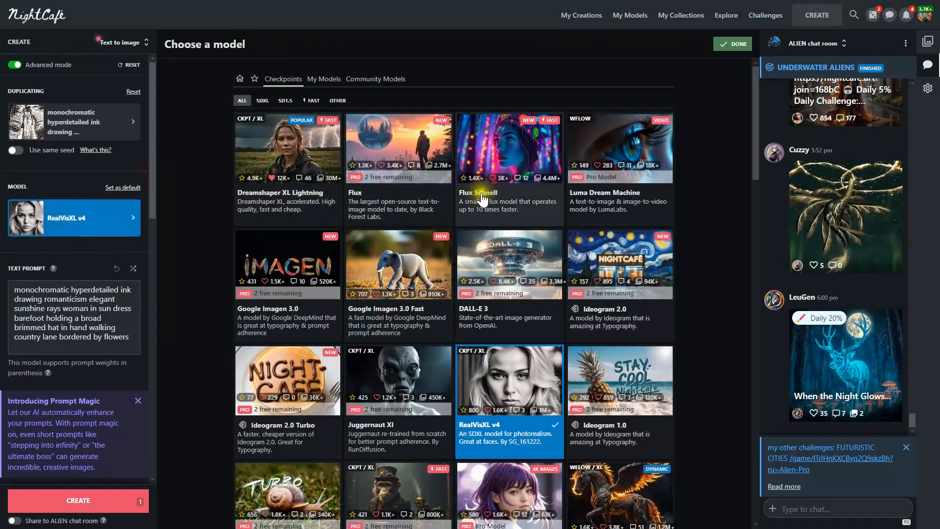
click(508, 164)
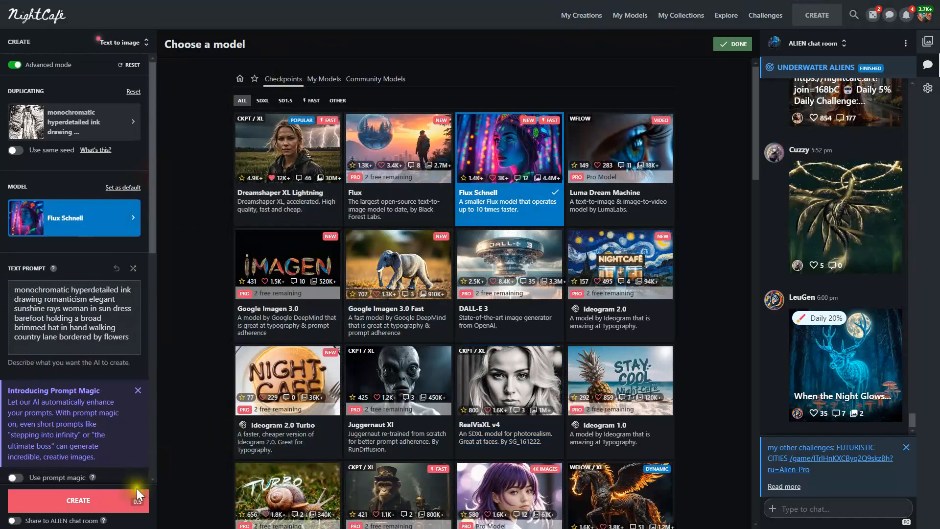
click(100, 502)
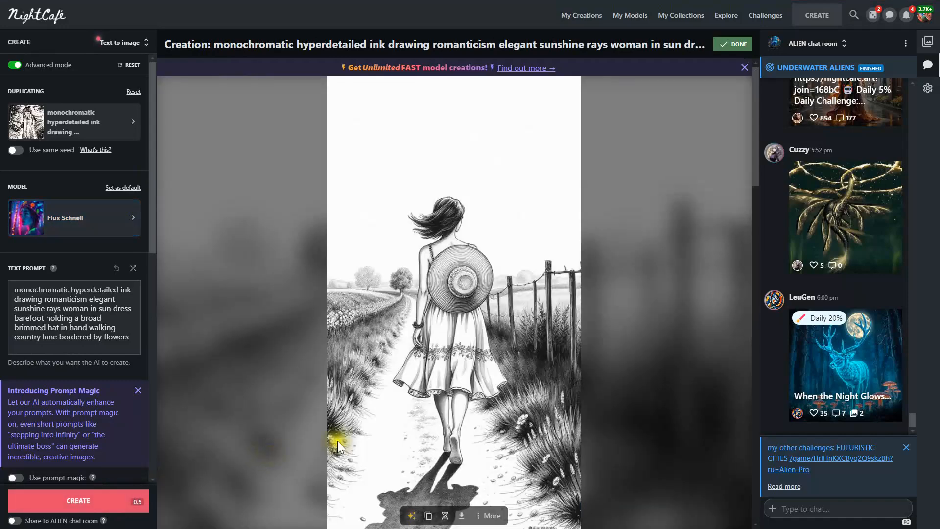
click(586, 361)
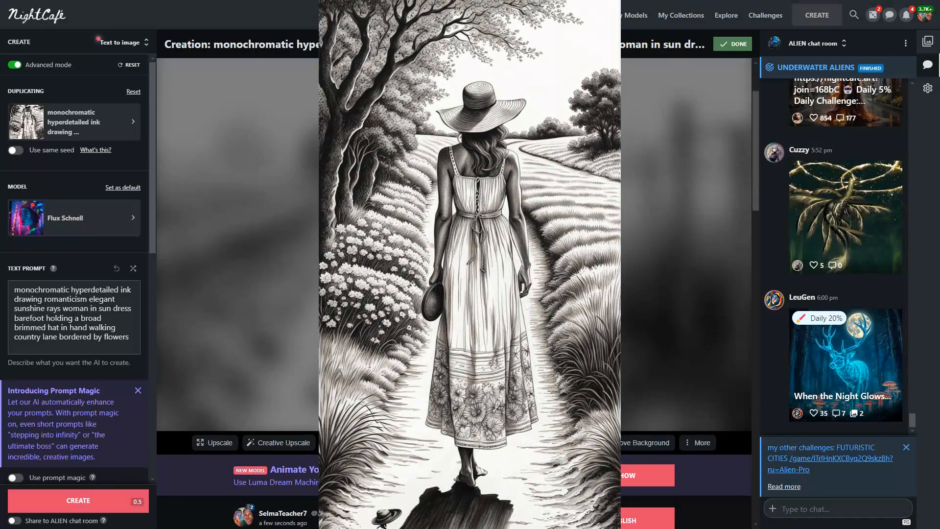
Change the model to Google Imagen 3.0 Fast and generate the ink drawing prompt again
click(85, 221)
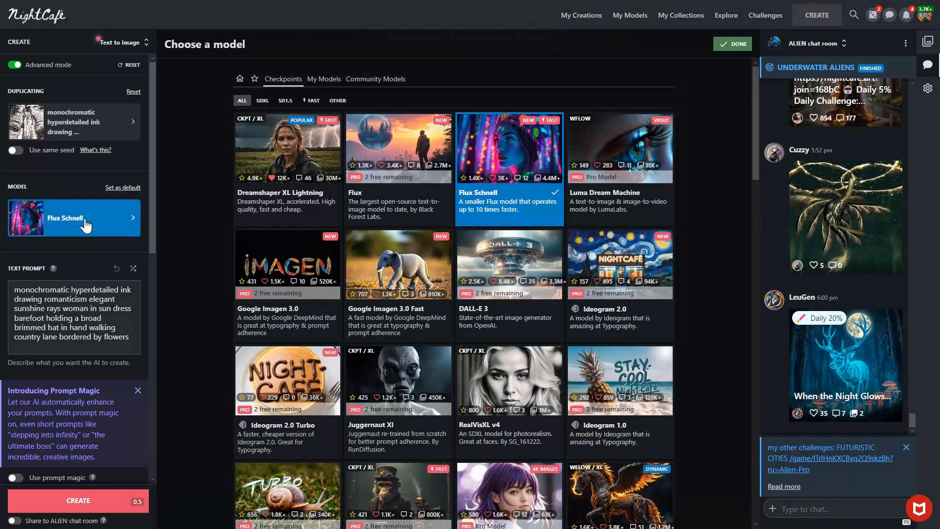
click(406, 285)
click(104, 504)
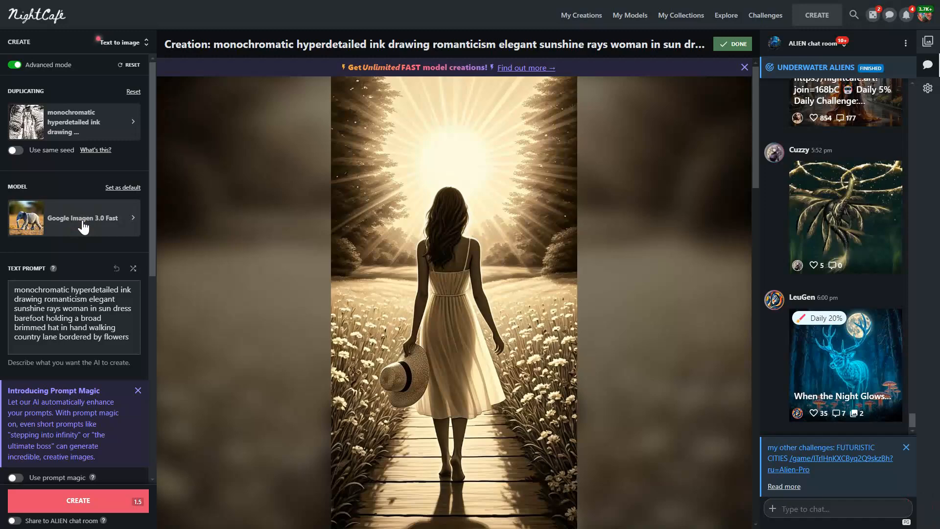
Select the SDXL 1.0 model and generate another version of the woman-in-sun-dress ink drawing from the same prompt
click(83, 226)
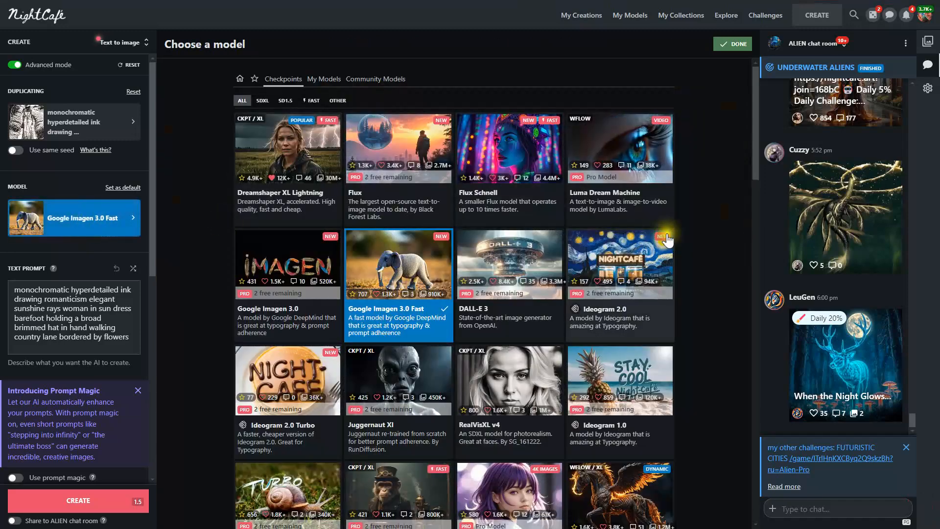
drag(757, 147, 763, 216)
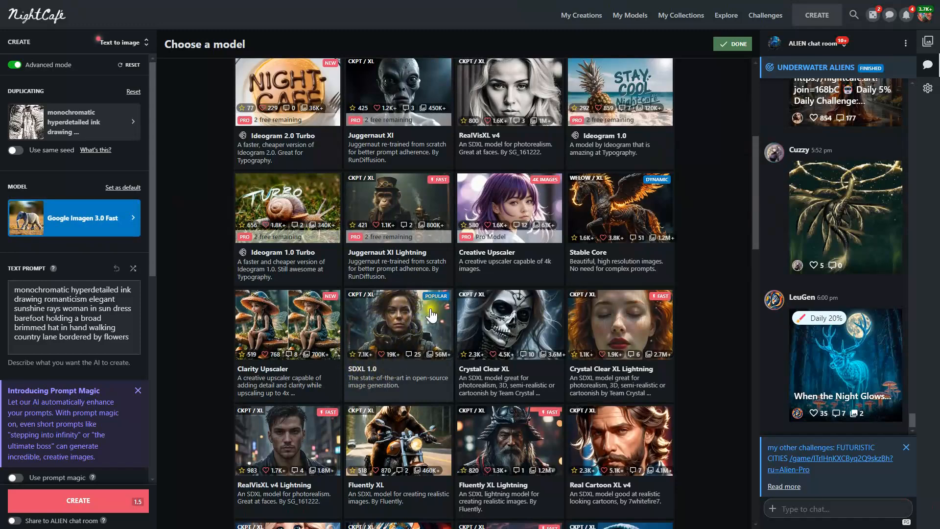
click(412, 325)
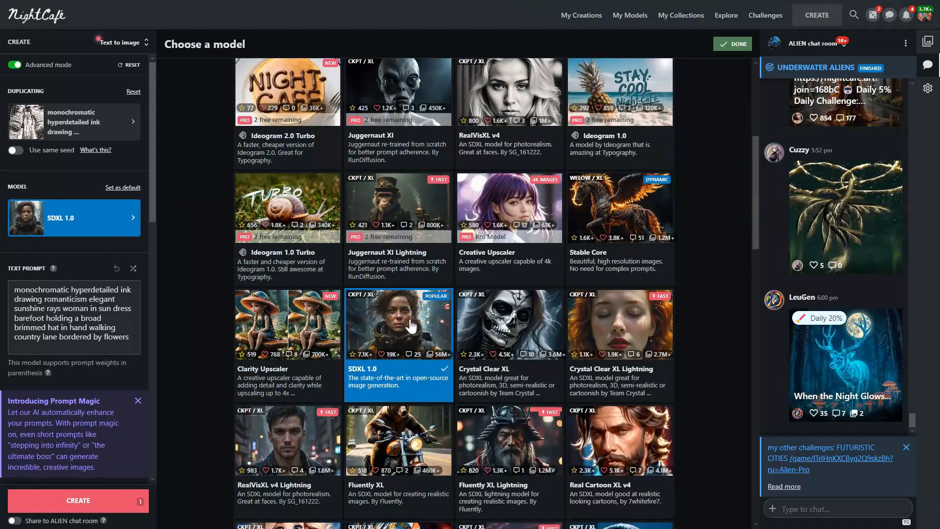
click(87, 505)
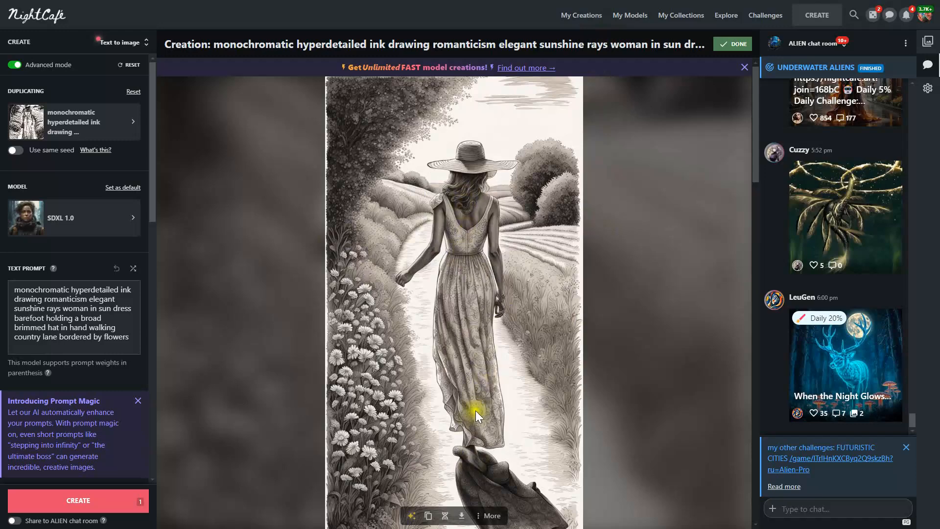
click(471, 281)
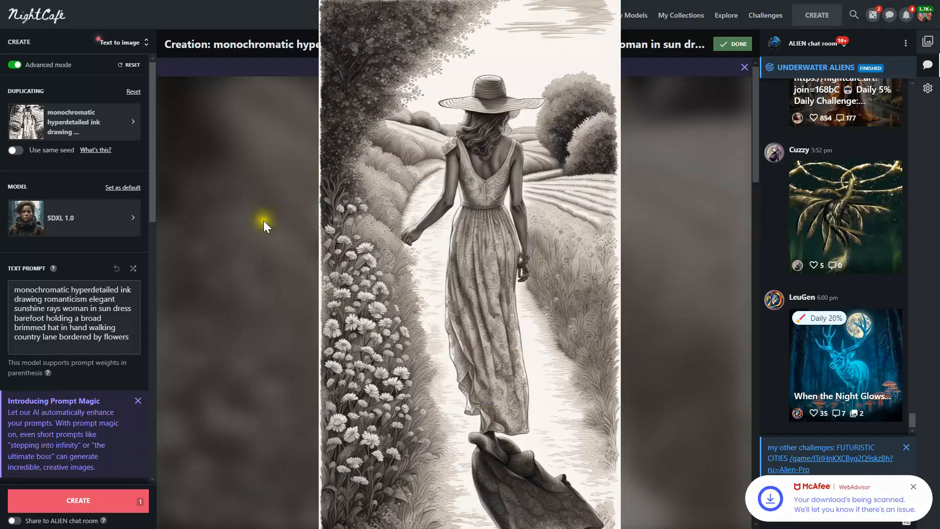
Return to the list of own creations and open the Fluently XL Proxima Centauri artwork with the large planet
click(269, 324)
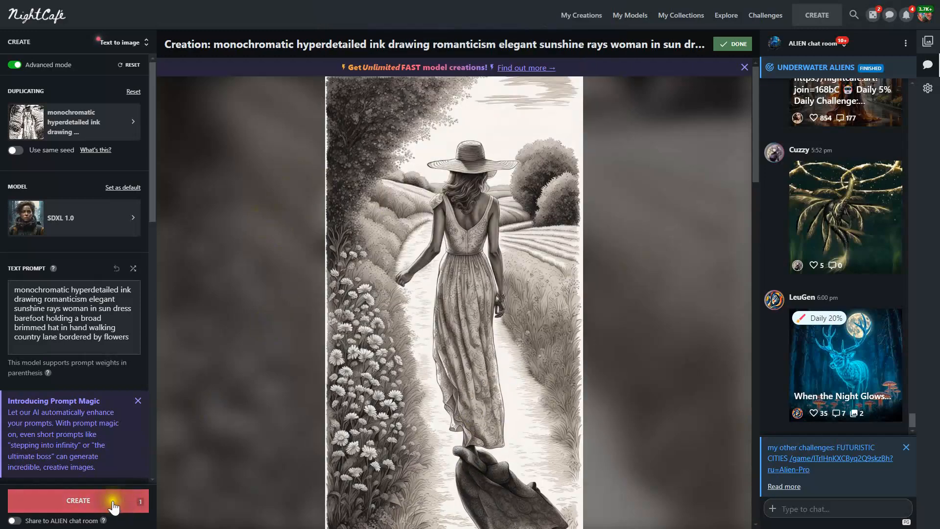
click(581, 19)
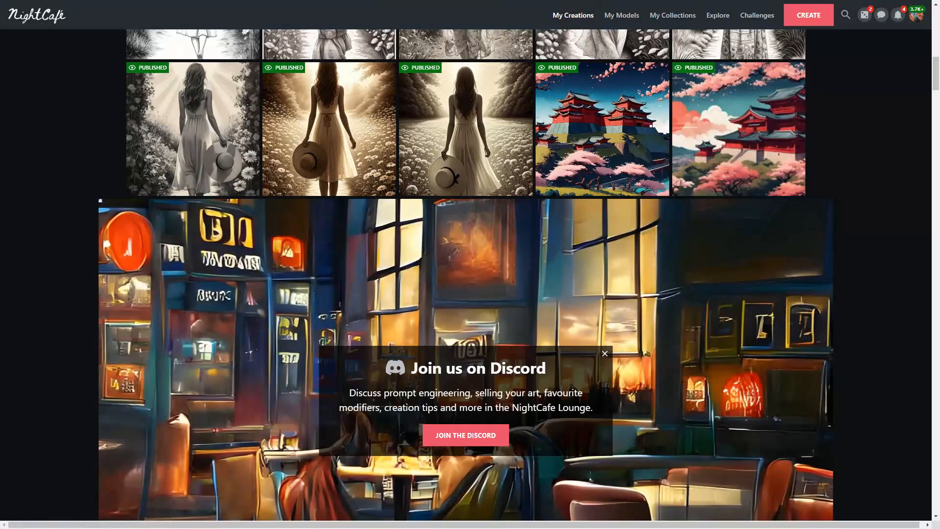
scroll(936, 86, up, 5)
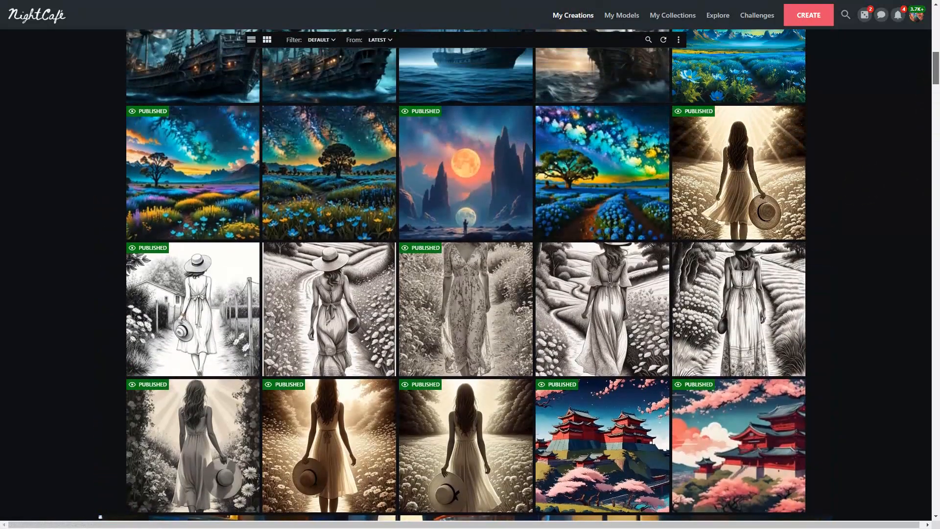
scroll(759, 277, down, 8)
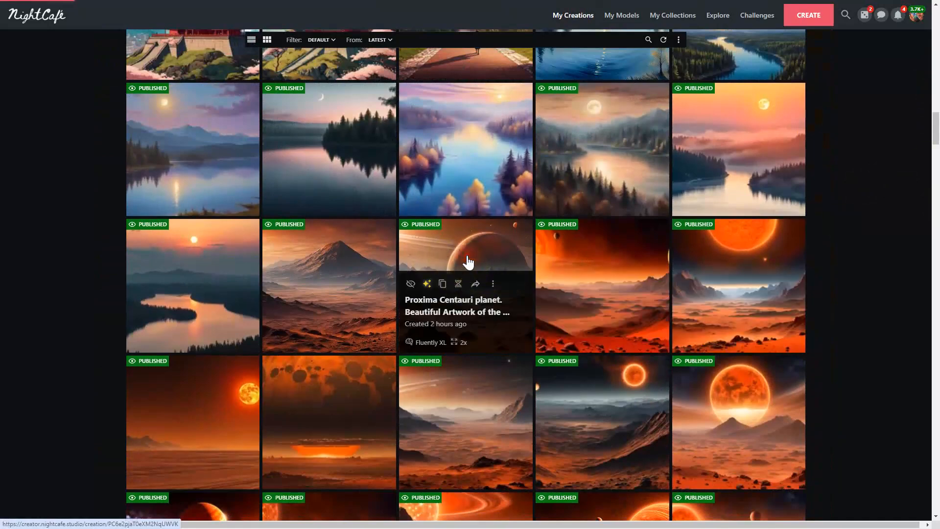
click(466, 261)
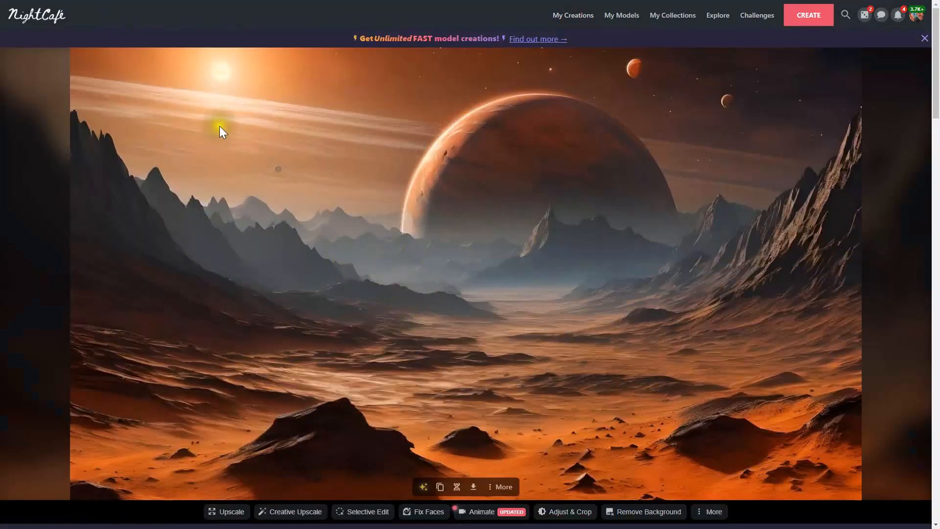
Evolve the Proxima Centauri creation to reuse its settings and remove its start image
click(457, 487)
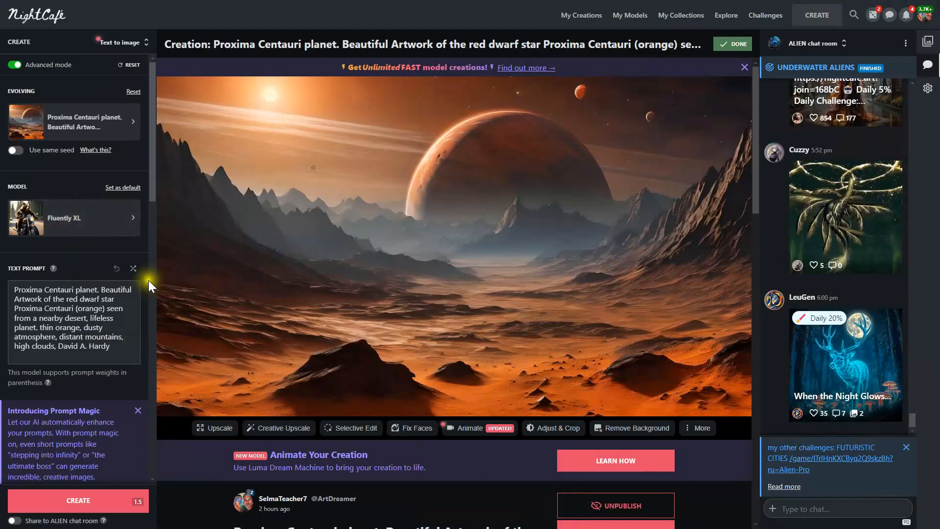
mouse_move(152, 181)
mouse_down()
mouse_move(157, 267)
mouse_move(151, 163)
mouse_up()
click(132, 292)
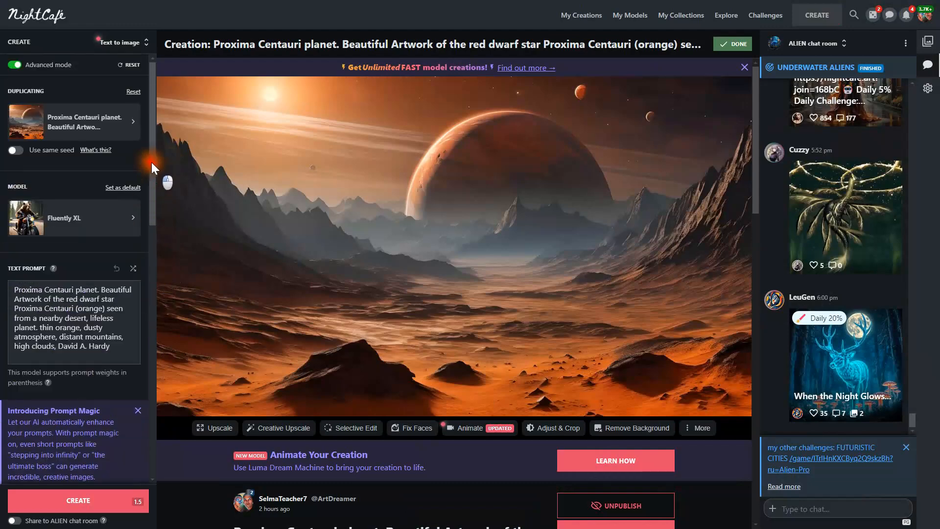
Generate the Proxima Centauri prompt with the Flux Schnell model and download the image without the artist overlay
click(99, 226)
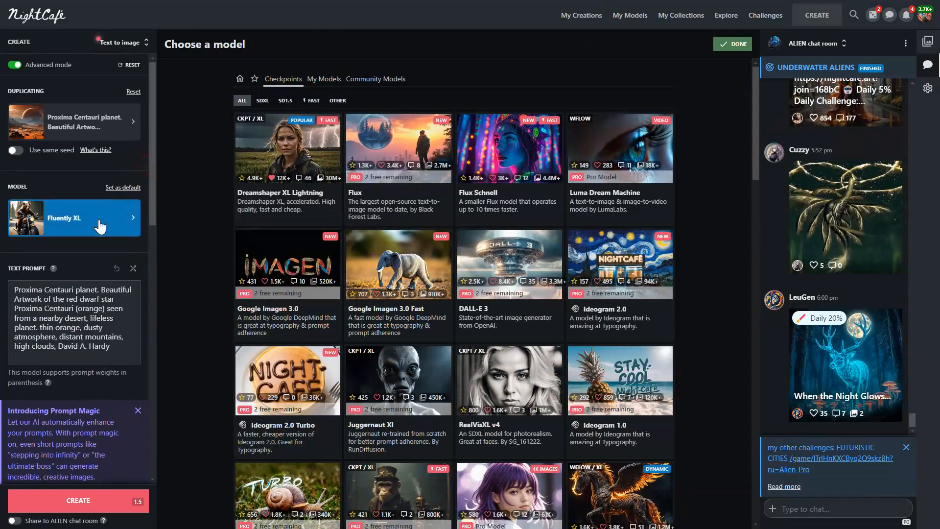
click(512, 162)
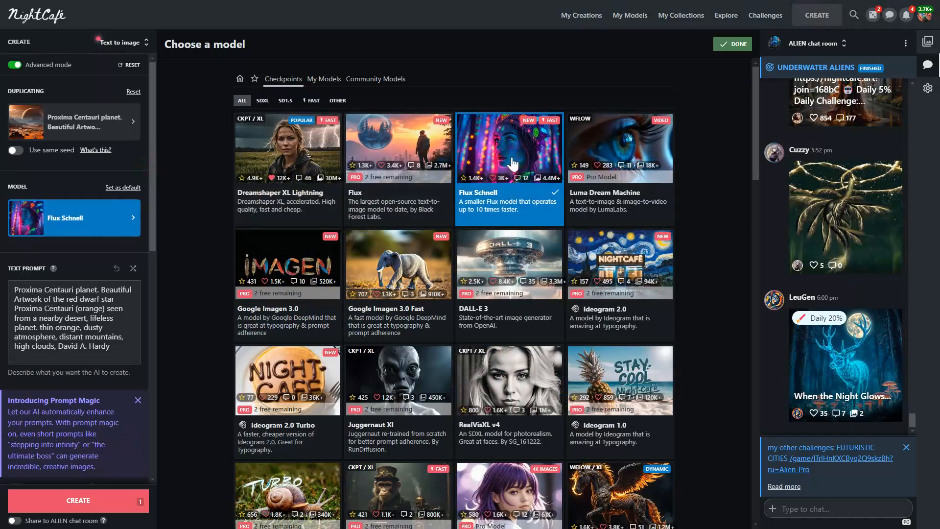
click(110, 507)
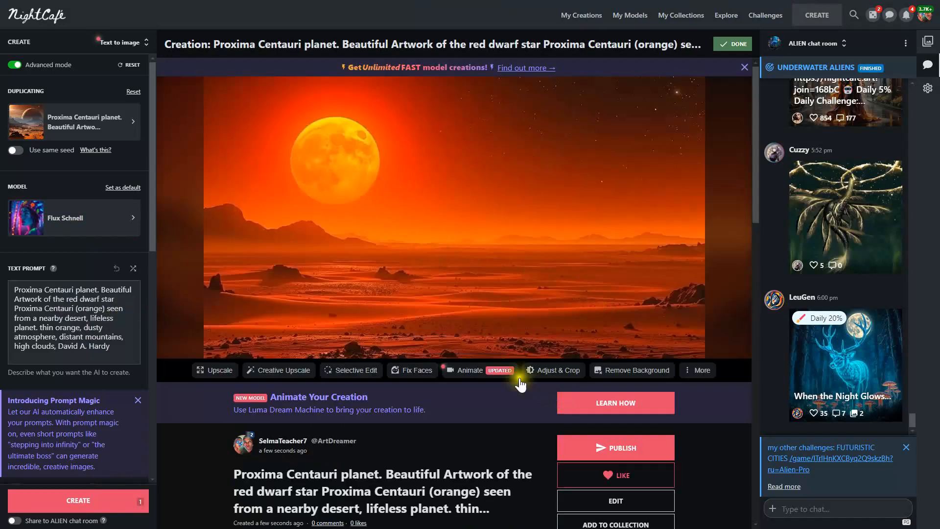
click(466, 348)
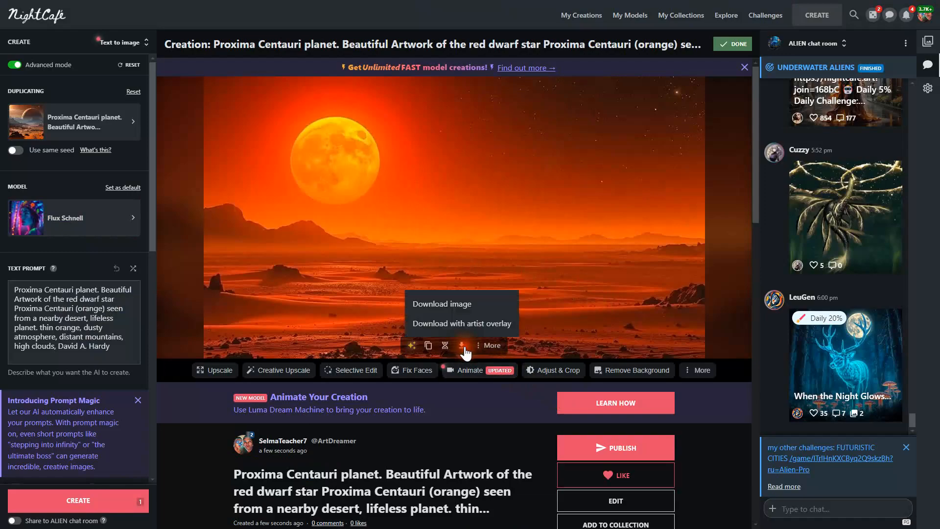
click(452, 301)
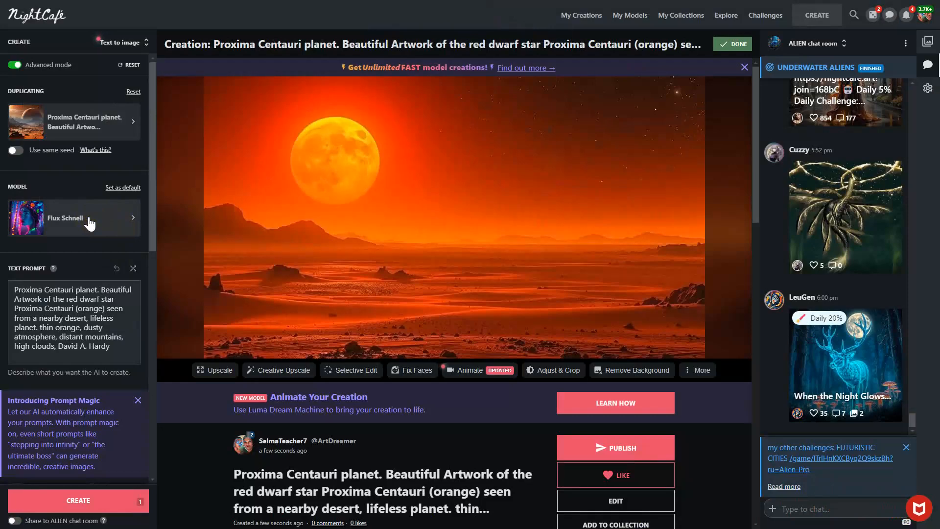
Switch the model to Google Imagen 3.0 Fast, generate the Proxima Centauri desert scene and download the image
click(89, 223)
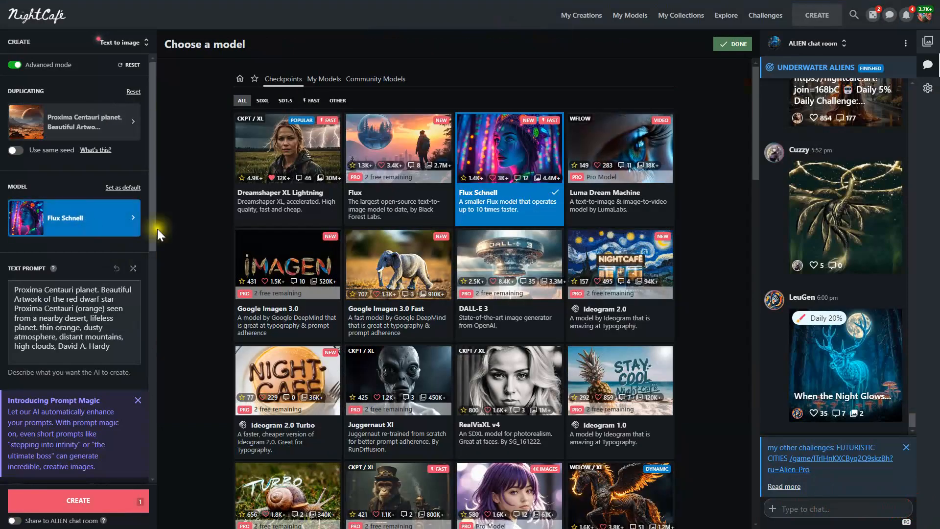
click(415, 285)
click(101, 501)
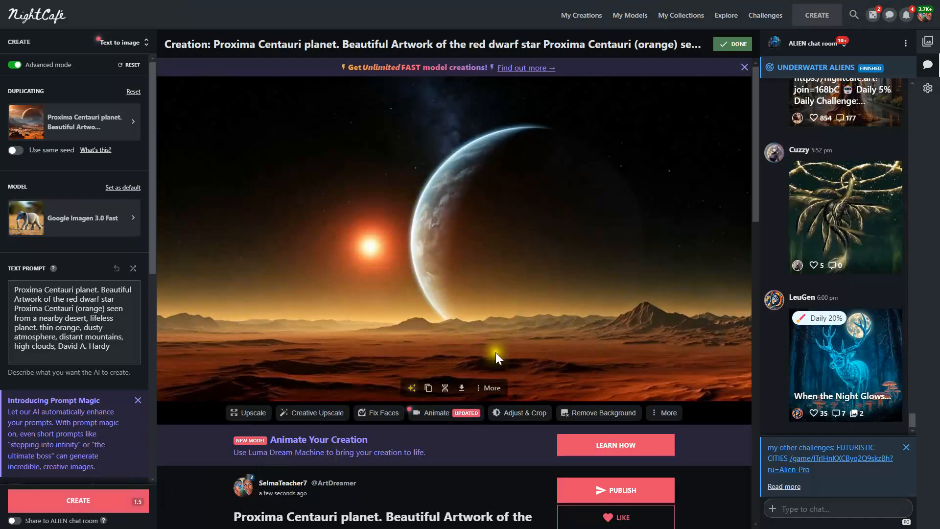
click(457, 380)
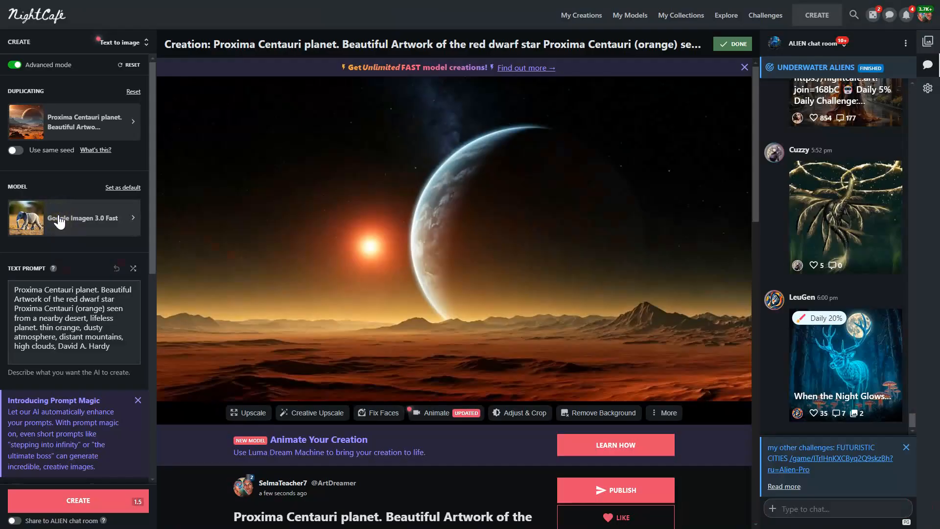
Select the SDXL 1.0 model, generate another version from the Proxima Centauri prompt and download it
click(59, 222)
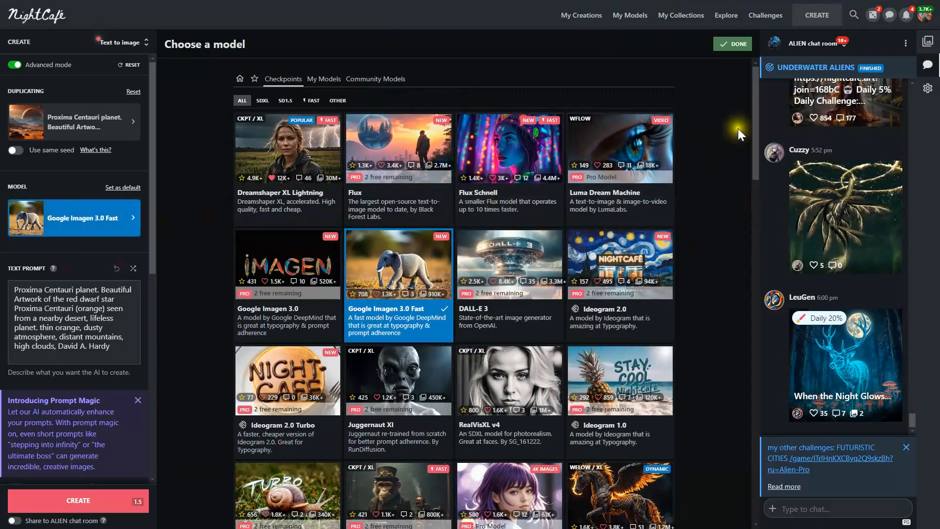
drag(757, 130, 772, 204)
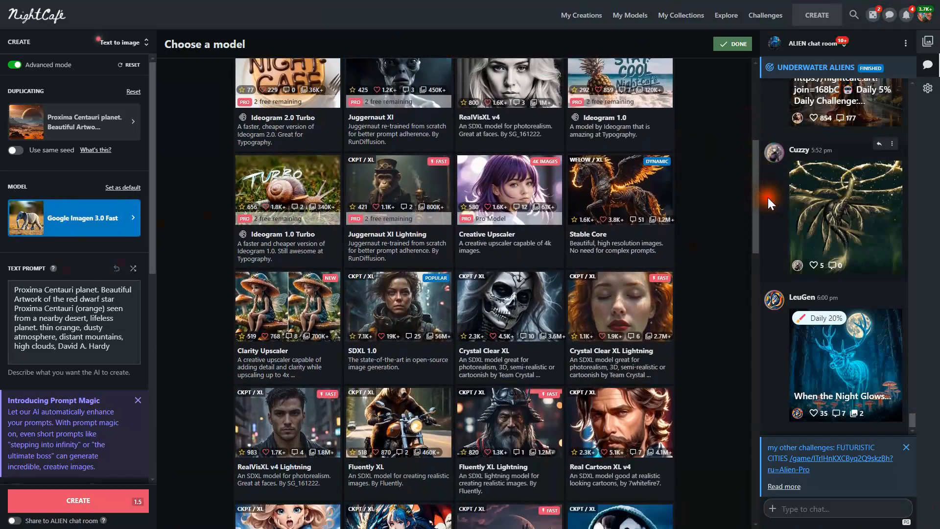
click(407, 315)
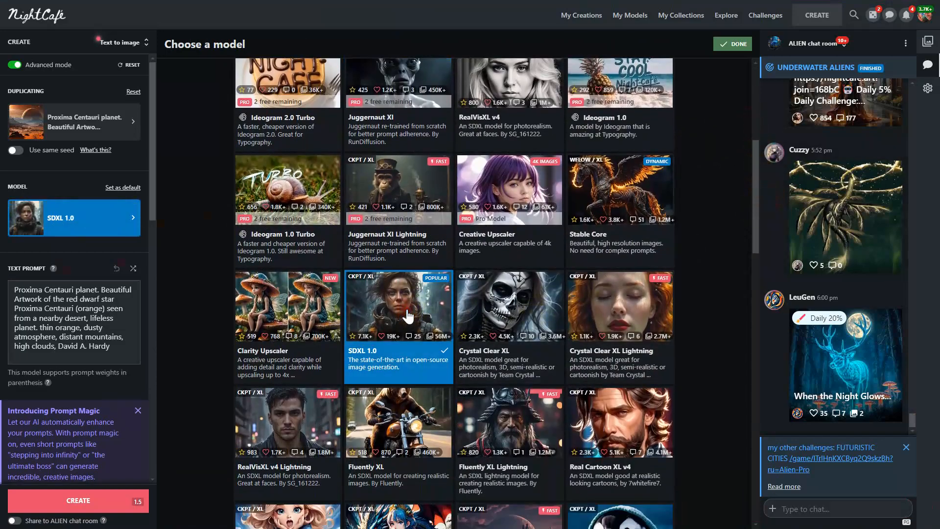
click(97, 501)
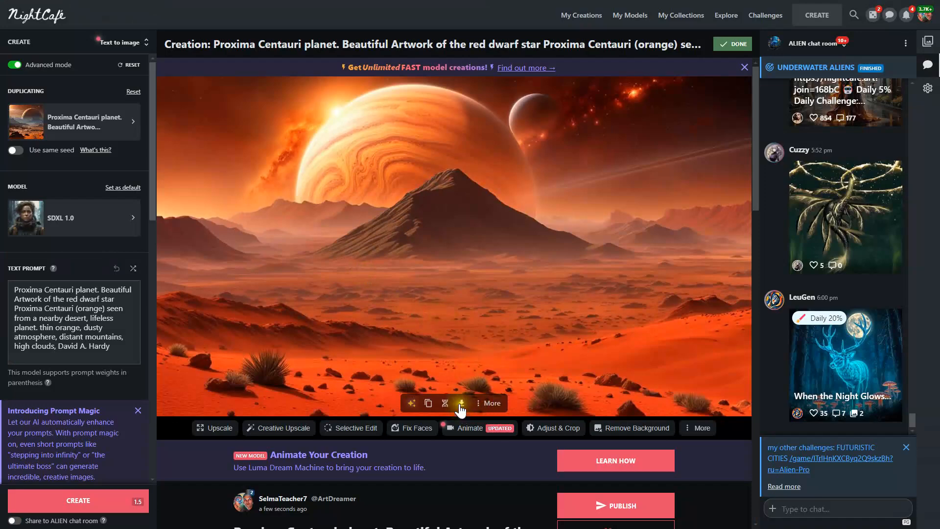
click(461, 403)
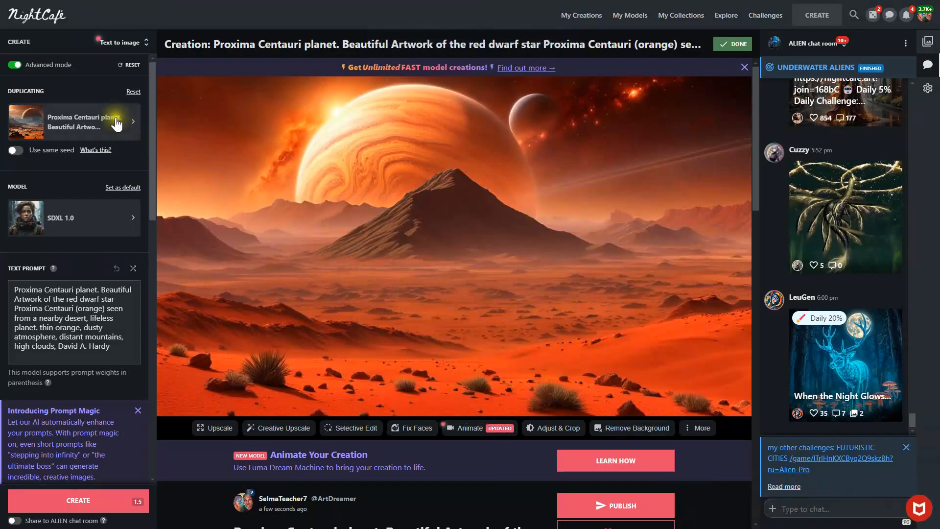
Browse the own creations and open the tiny gray alien standing in a round glass terrarium
click(576, 19)
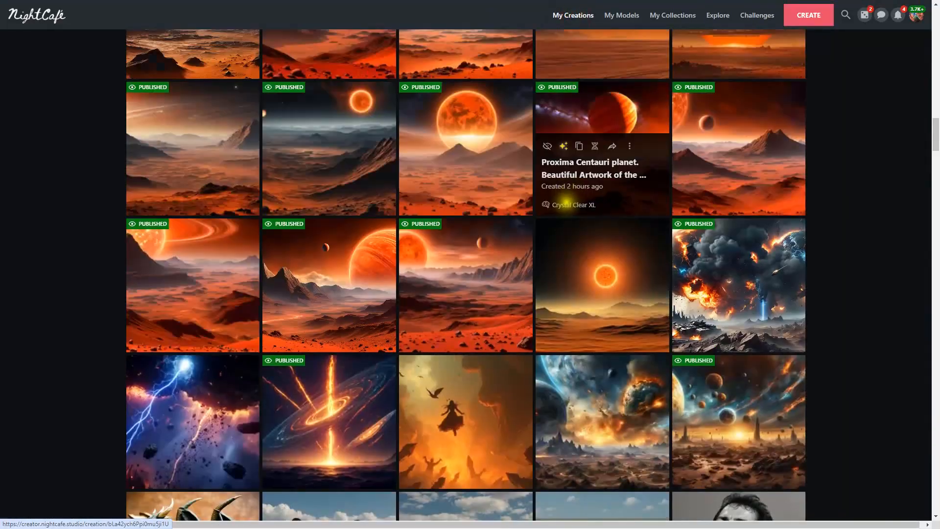
scroll(568, 330, down, 2)
scroll(568, 333, down, 3)
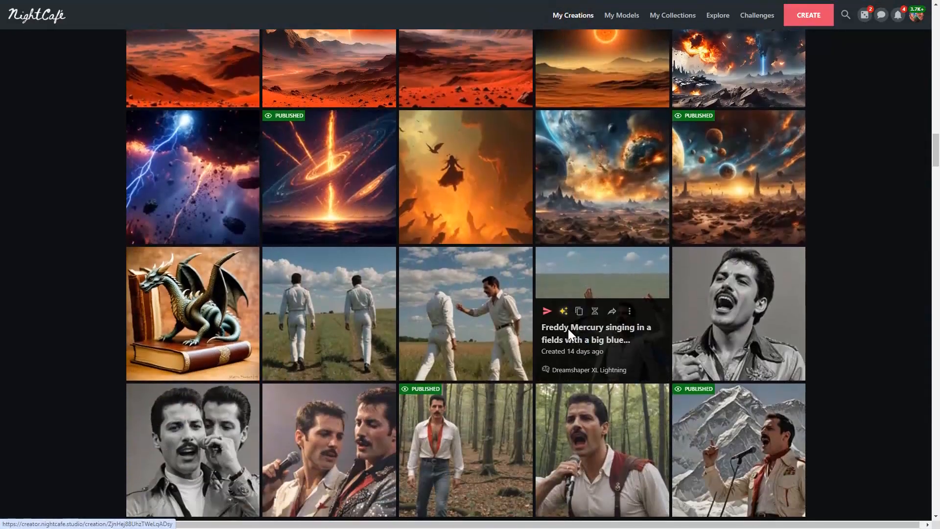
scroll(568, 333, up, 6)
scroll(569, 334, up, 15)
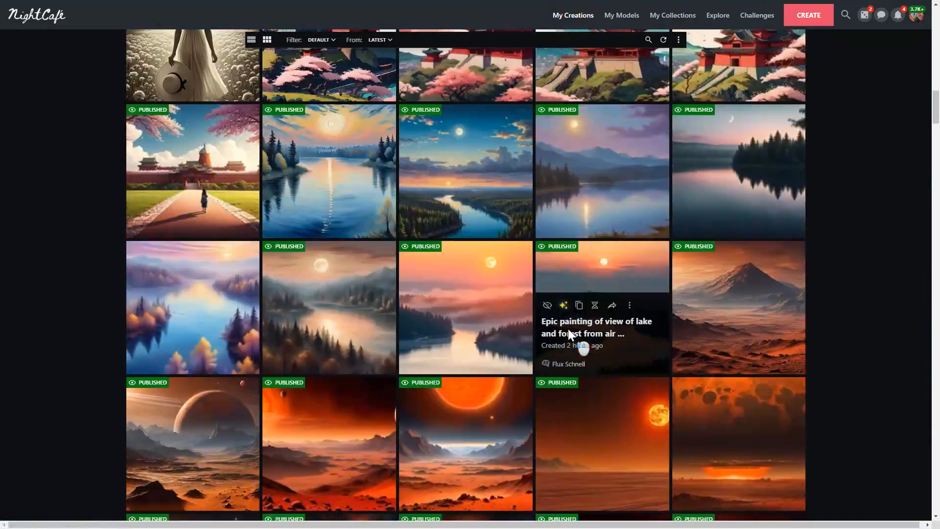
scroll(568, 328, up, 15)
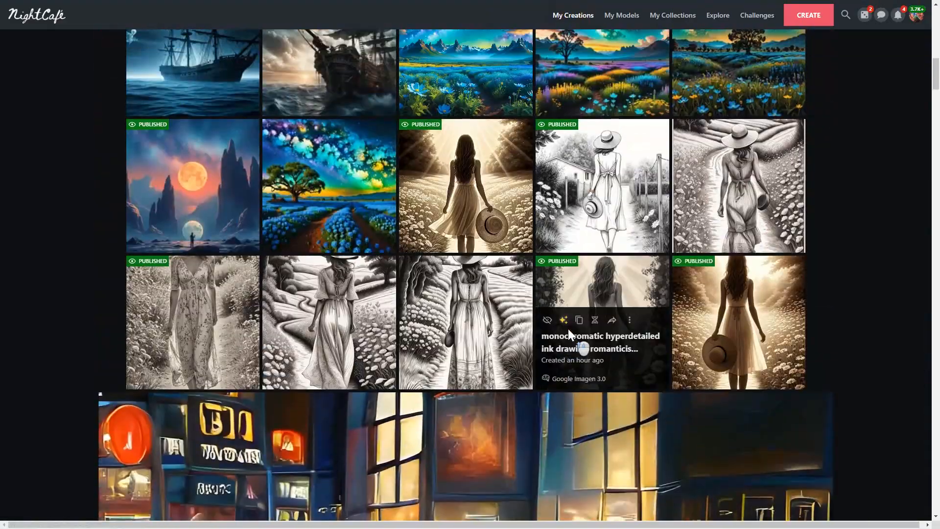
scroll(568, 329, up, 2)
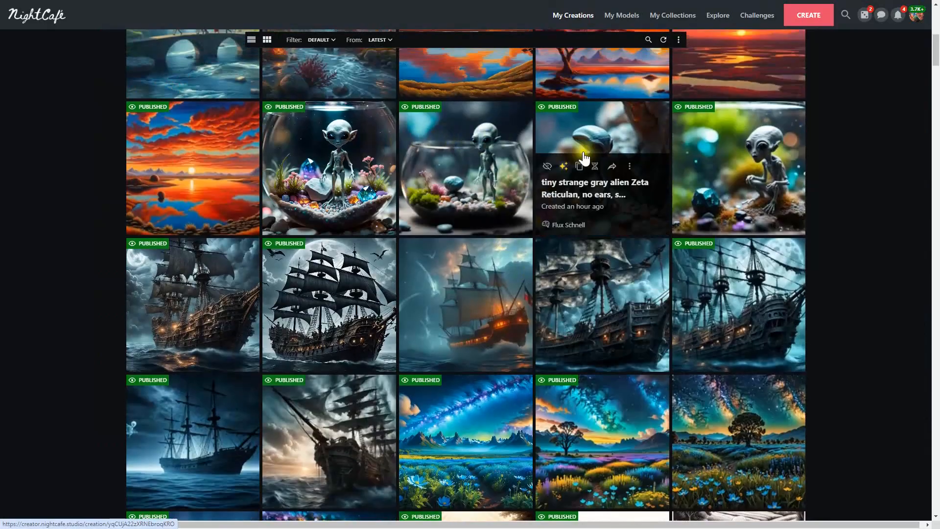
click(486, 140)
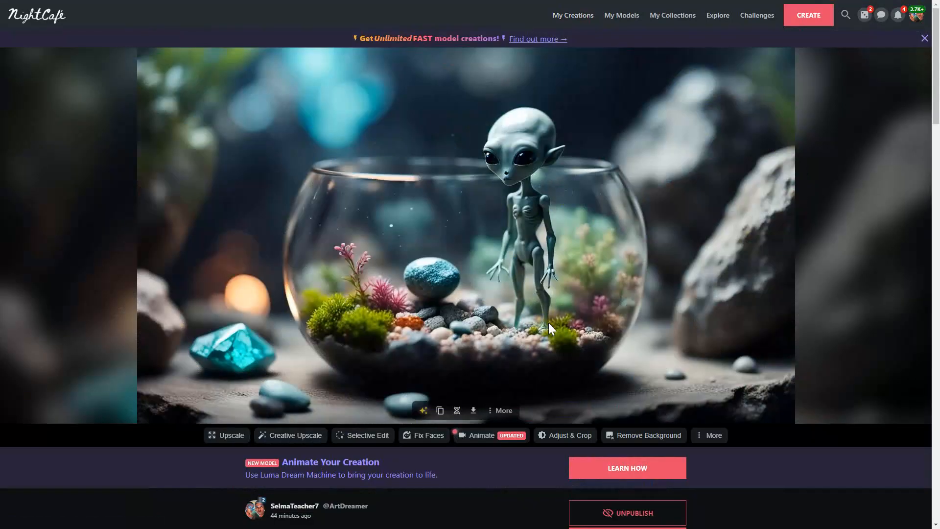
Evolve the alien terrarium creation to reuse its settings and delete its start image
click(459, 410)
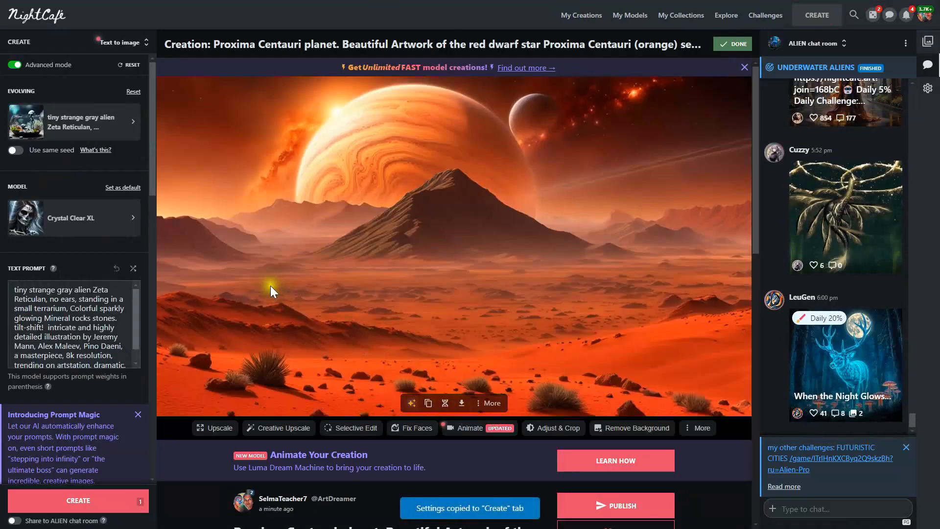
drag(152, 169, 152, 242)
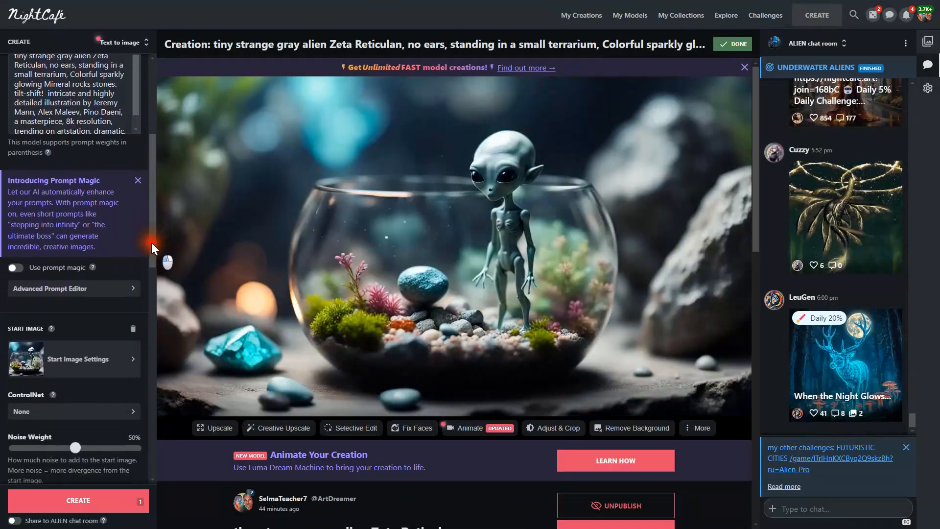
click(132, 330)
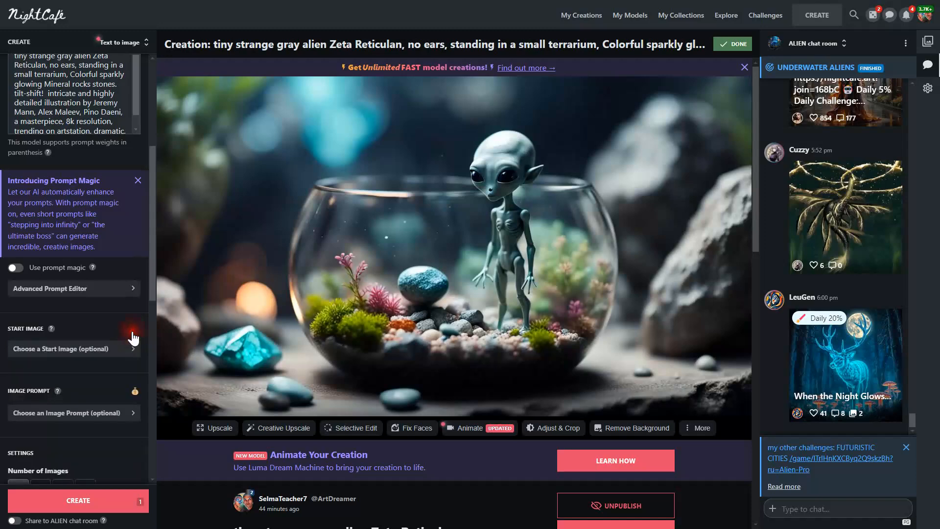
Change the model to Flux Schnell, generate the tiny gray alien prompt and download the image
scroll(148, 245, up, 5)
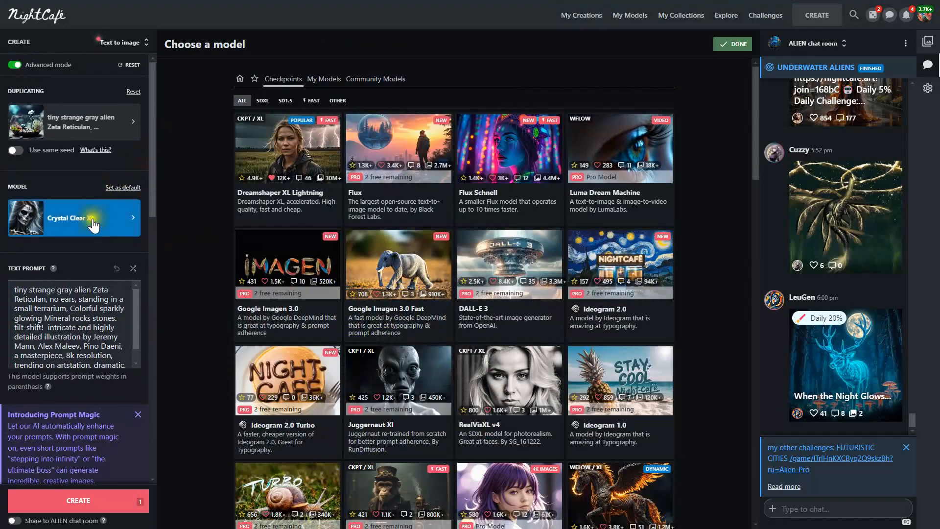
click(522, 169)
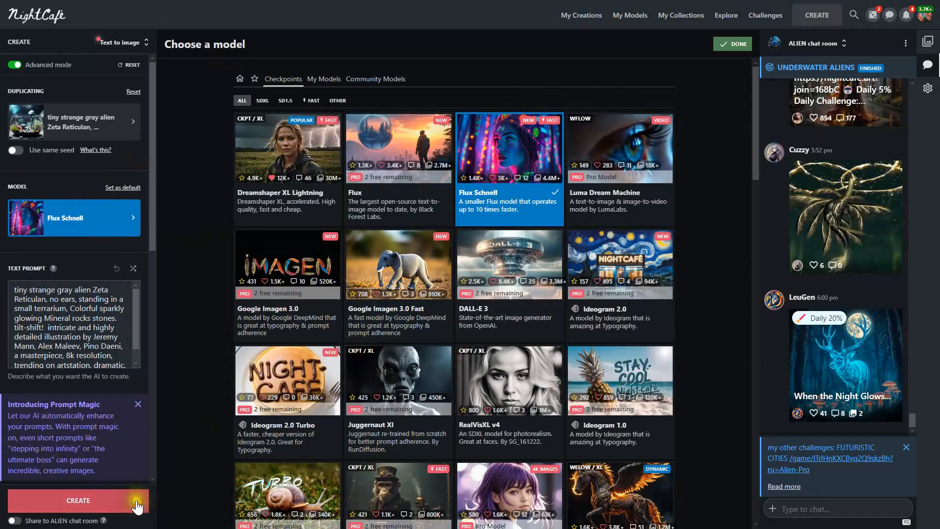
click(102, 507)
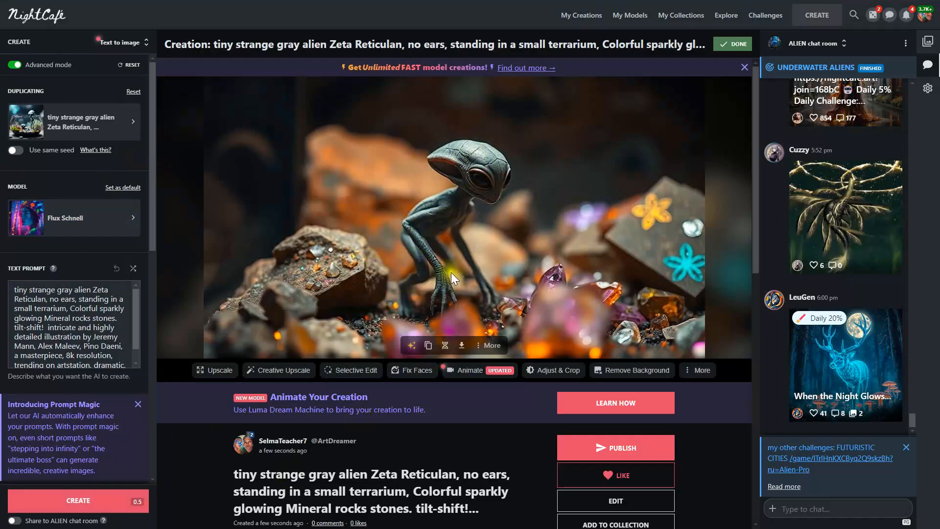
click(461, 345)
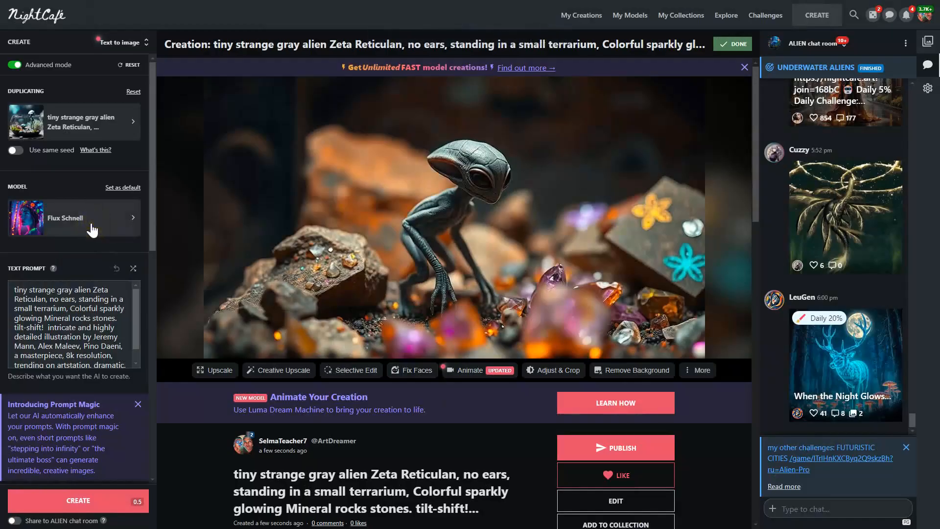
Choose the Google Imagen 3.0 Fast model and generate the alien terrarium prompt again
click(91, 229)
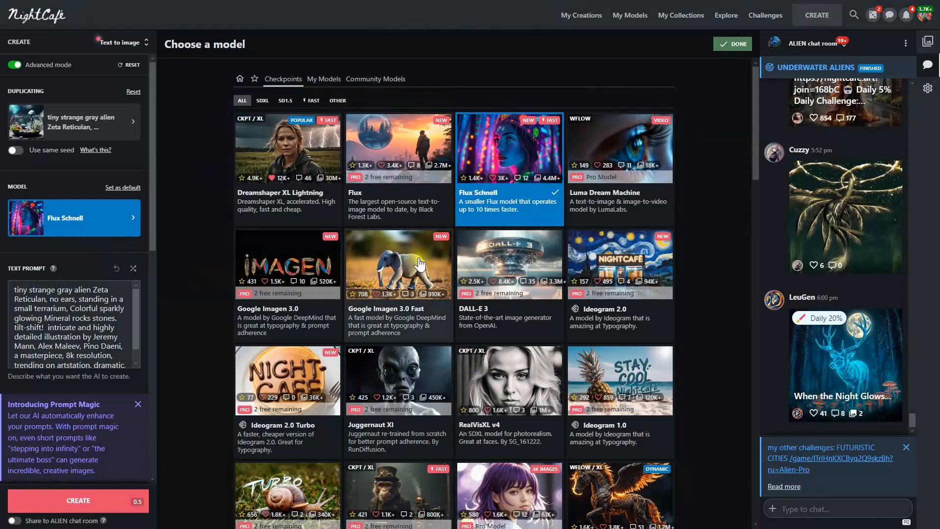
click(405, 280)
click(97, 504)
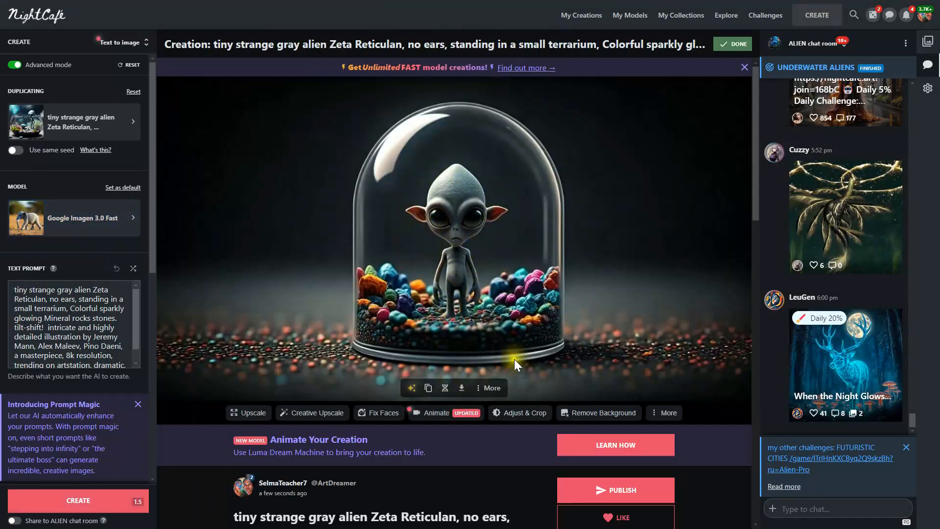
Download the alien terrarium image made with Google Imagen 3.0 Fast and save the file
click(462, 389)
click(442, 346)
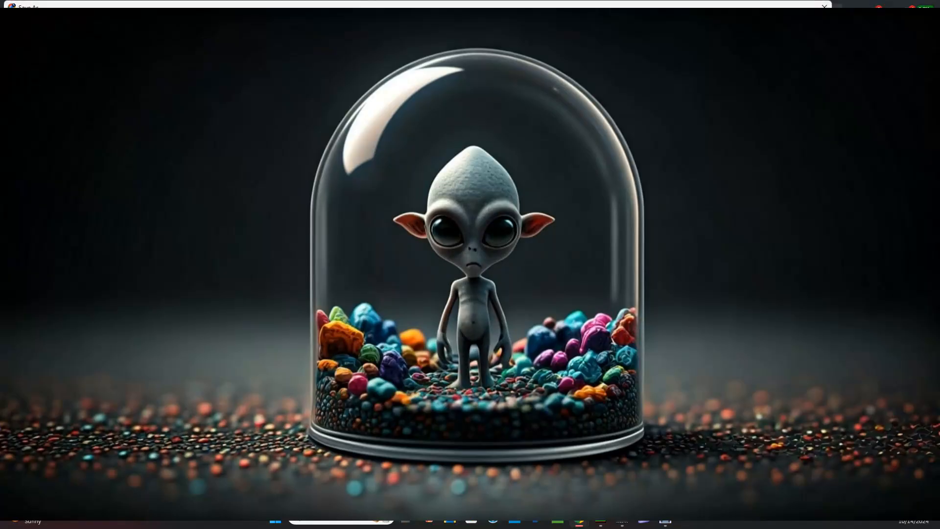
key(Return)
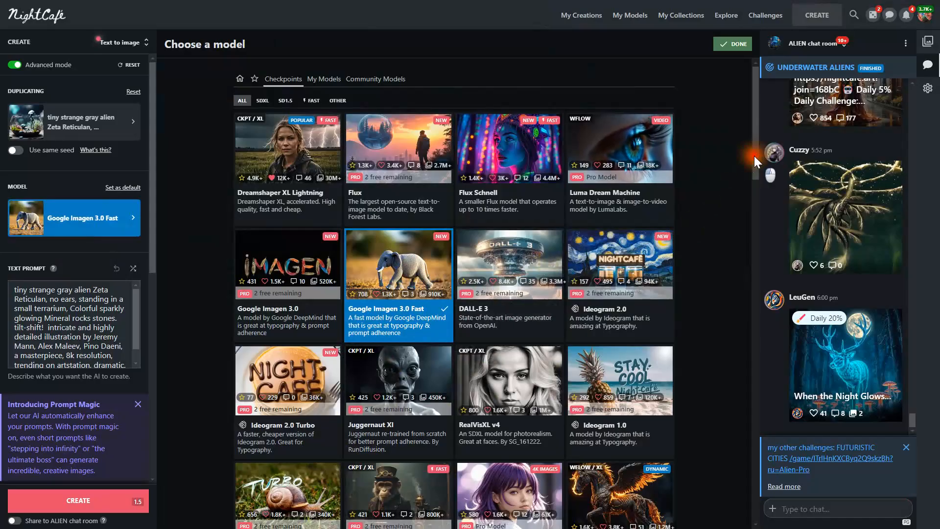
Choose the SDXL 1.0 model and generate the alien terrarium prompt with it
scroll(752, 167, down, 2)
drag(751, 178, 751, 222)
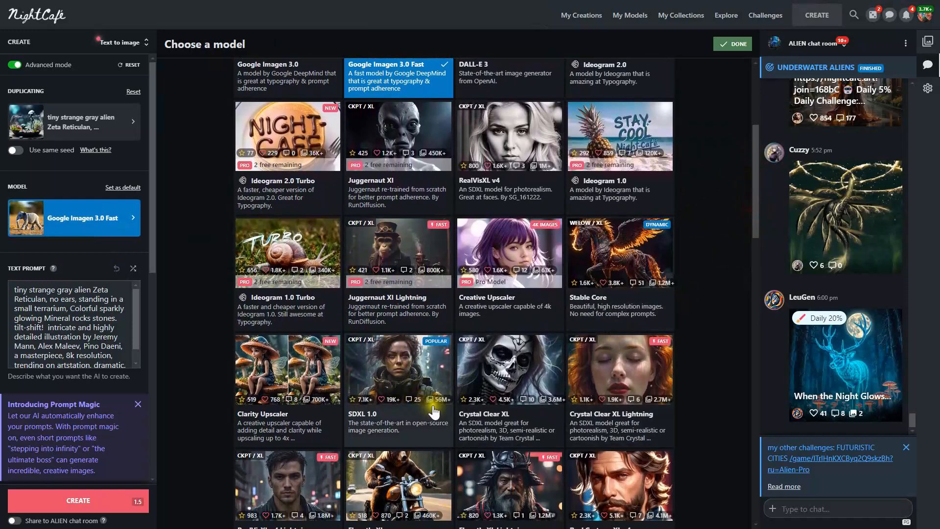
click(403, 383)
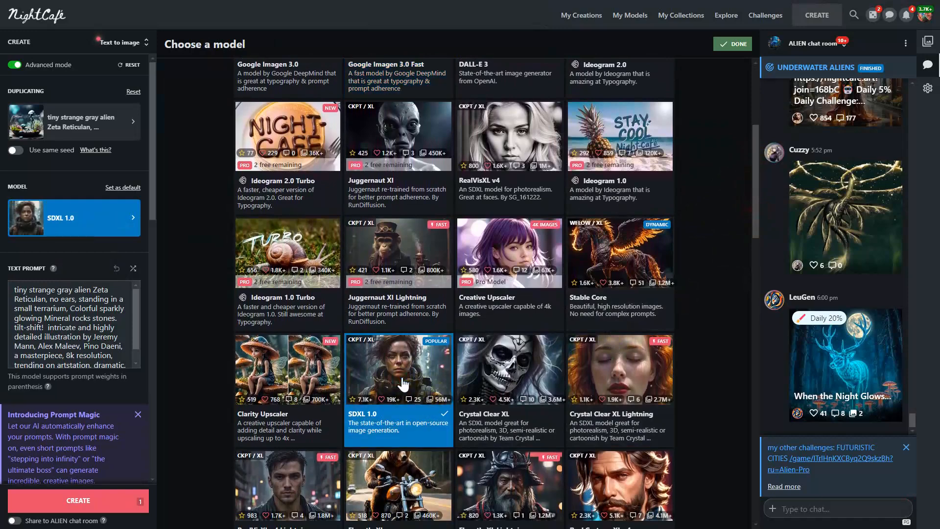
click(104, 504)
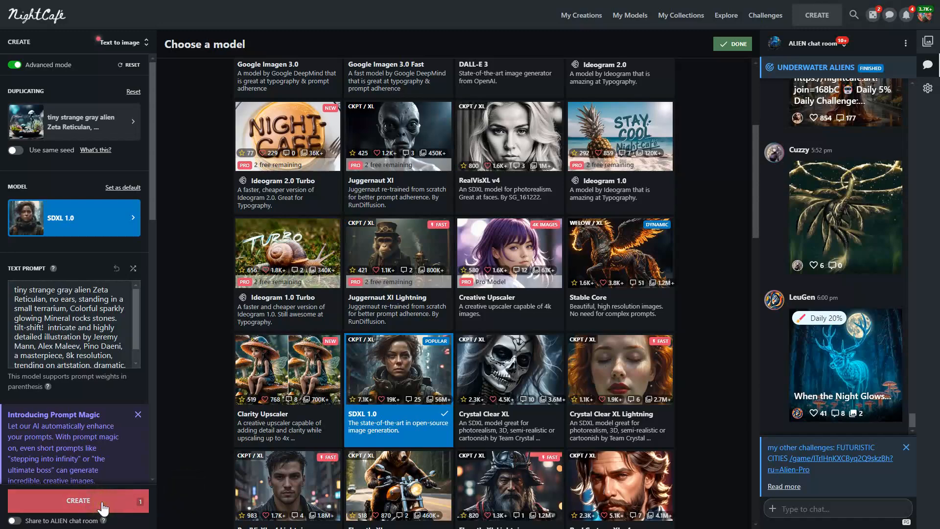
click(104, 504)
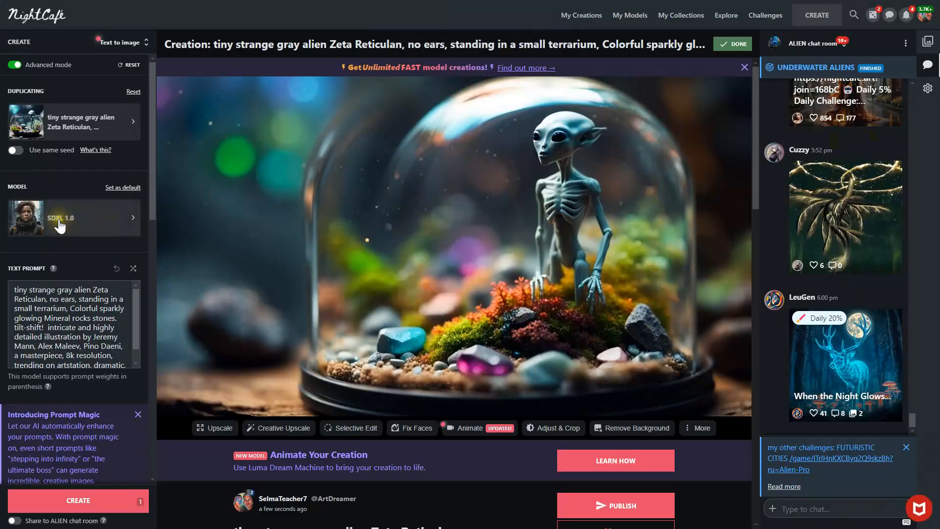
Filter the model checkpoints to SD1.5, choose DreamShaper v8 and generate the same alien terrarium prompt
click(88, 228)
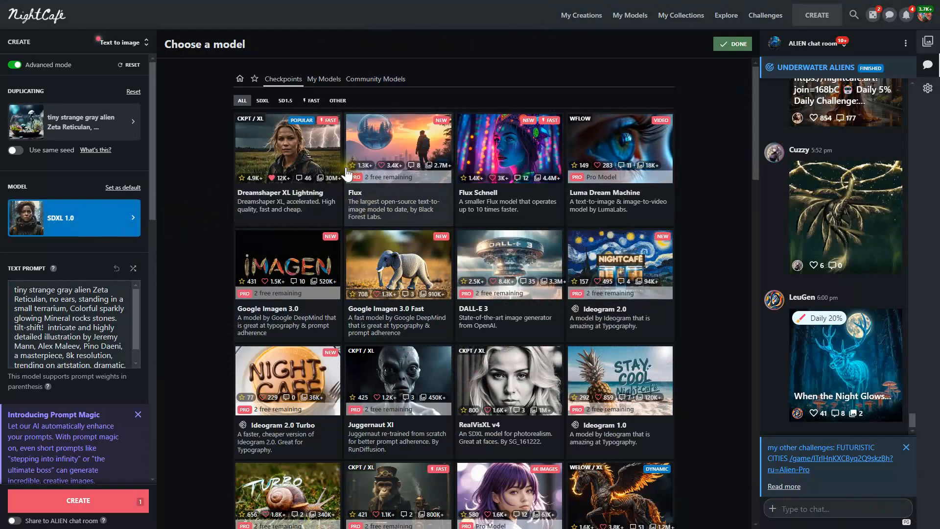
click(304, 103)
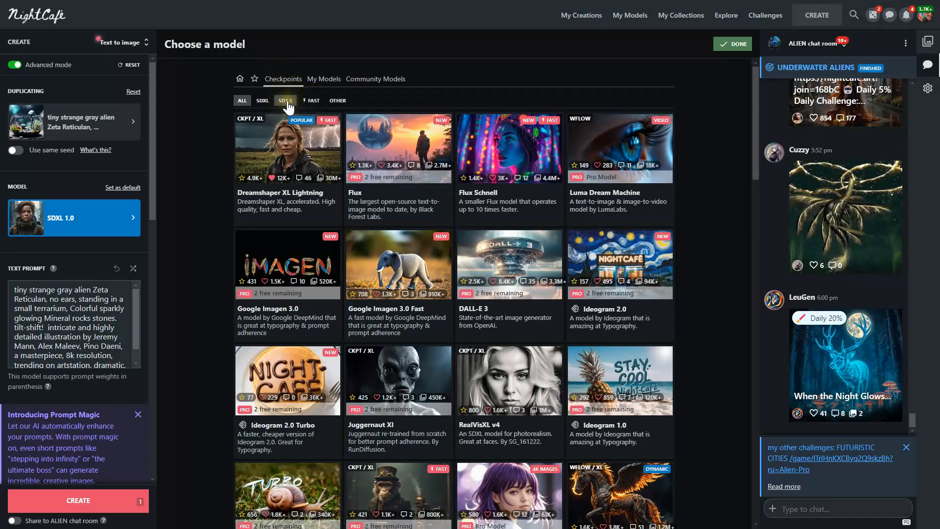
click(289, 107)
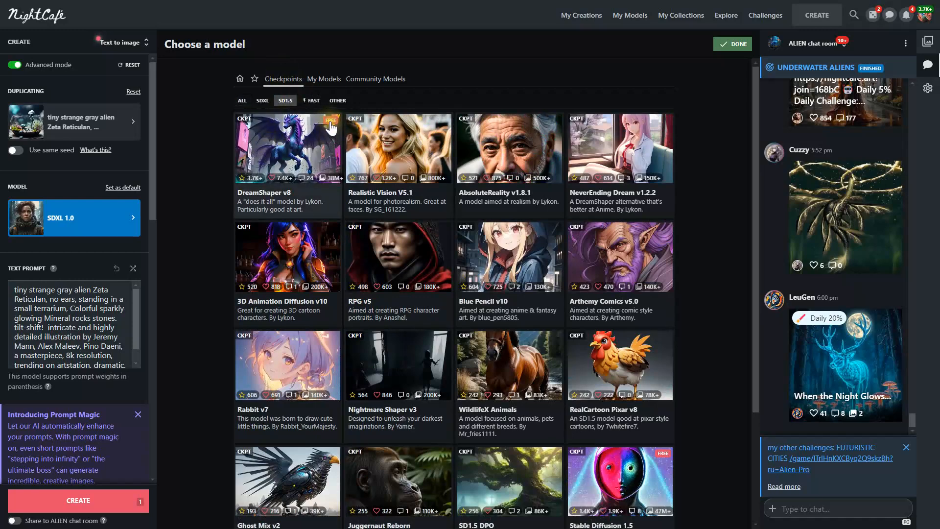
click(296, 163)
click(94, 504)
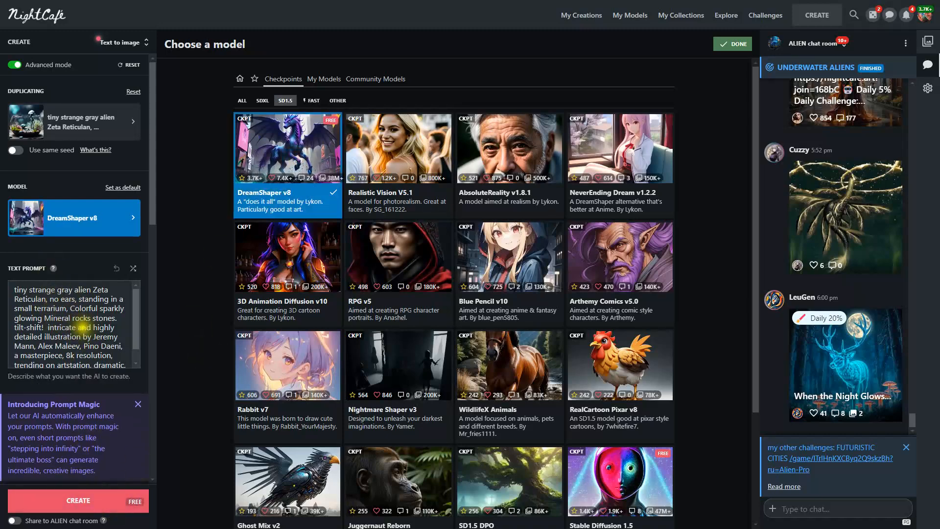
click(80, 507)
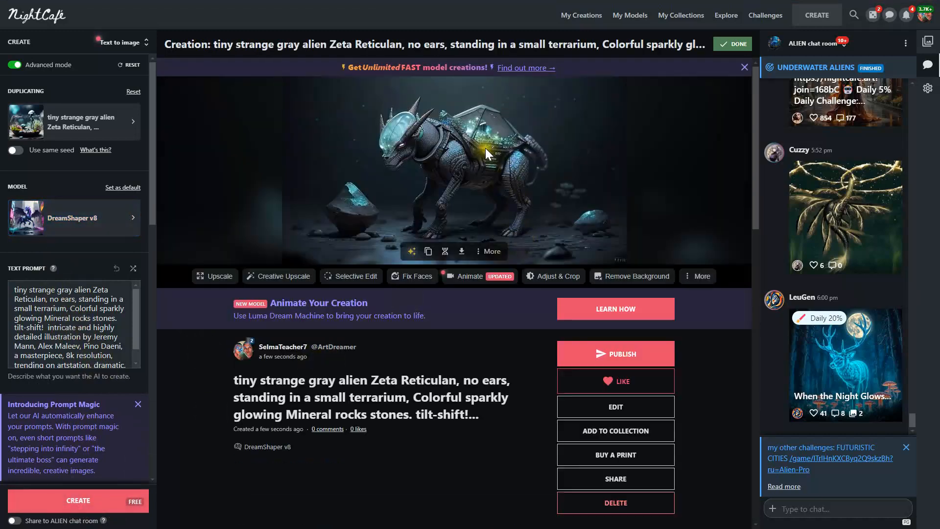
Switch the model to Stable Diffusion 1.5 and generate the alien terrarium prompt once more
click(492, 140)
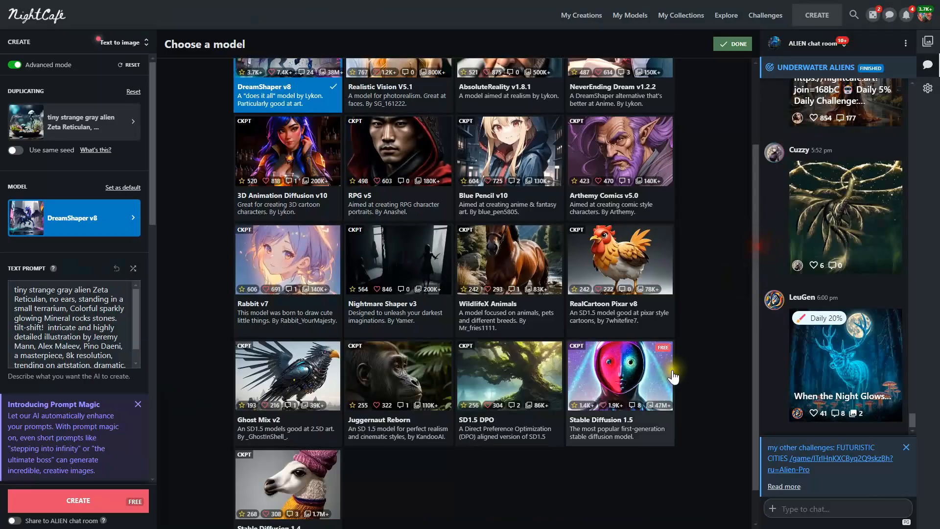
click(616, 392)
click(81, 502)
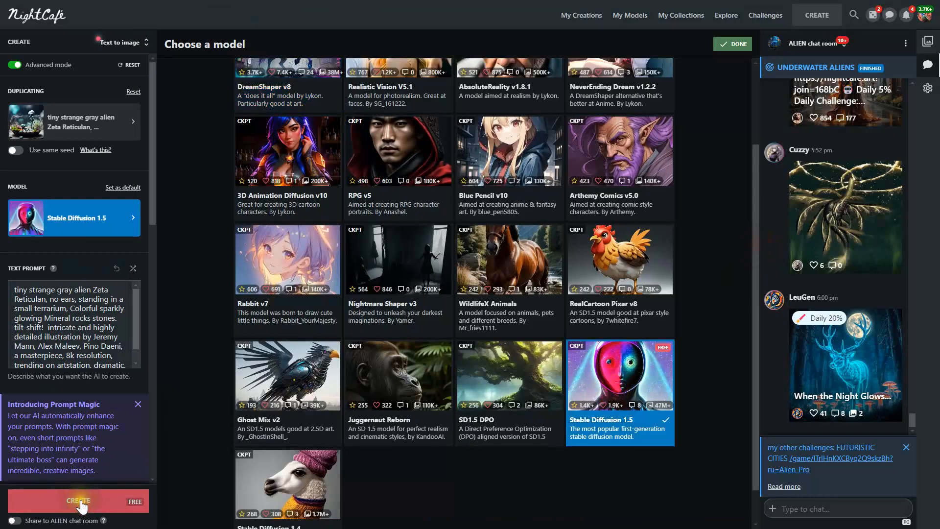